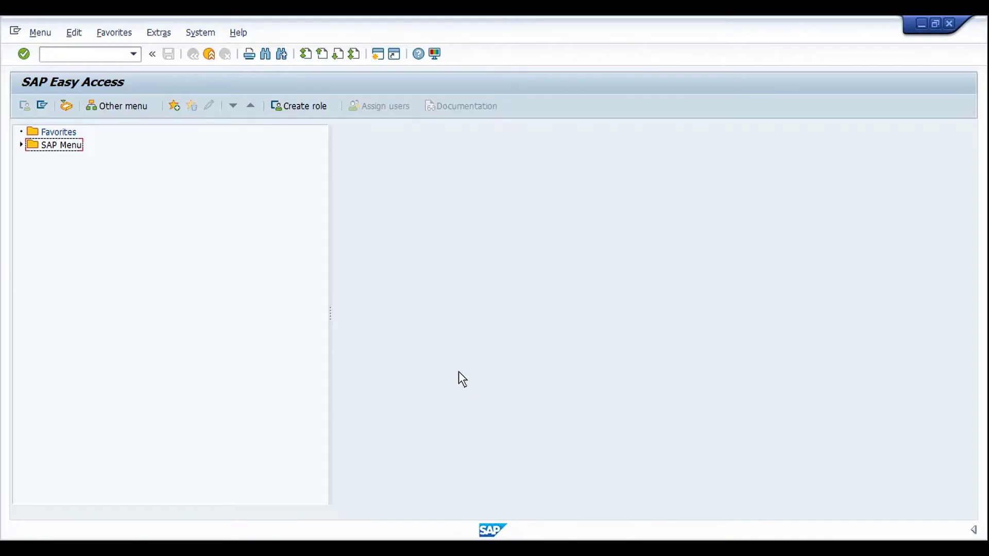
Open the stock/requirements list with transaction MD04 for material API in plant 1000.
{"action": "left_click", "coordinate": [101, 55]}
{"action": "type", "text": "/nmd04"}
{"action": "key", "text": "Return"}
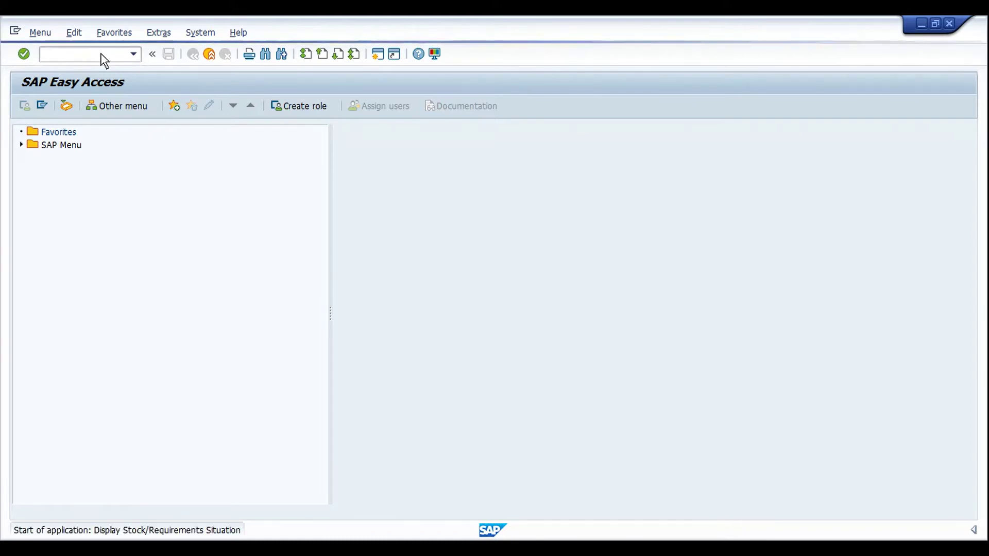
{"action": "type", "text": "API"}
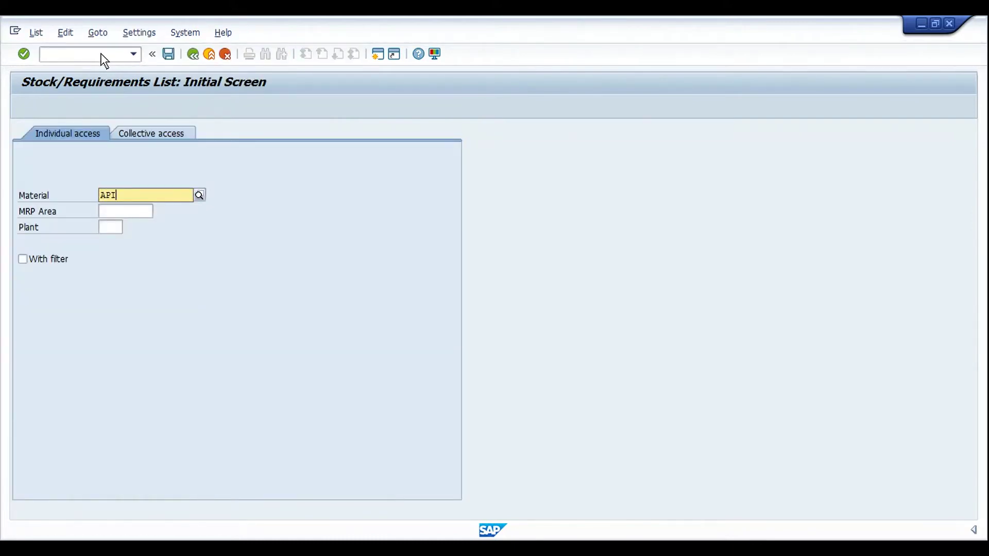
{"action": "key", "text": "Tab"}
{"action": "key", "text": "Tab"}
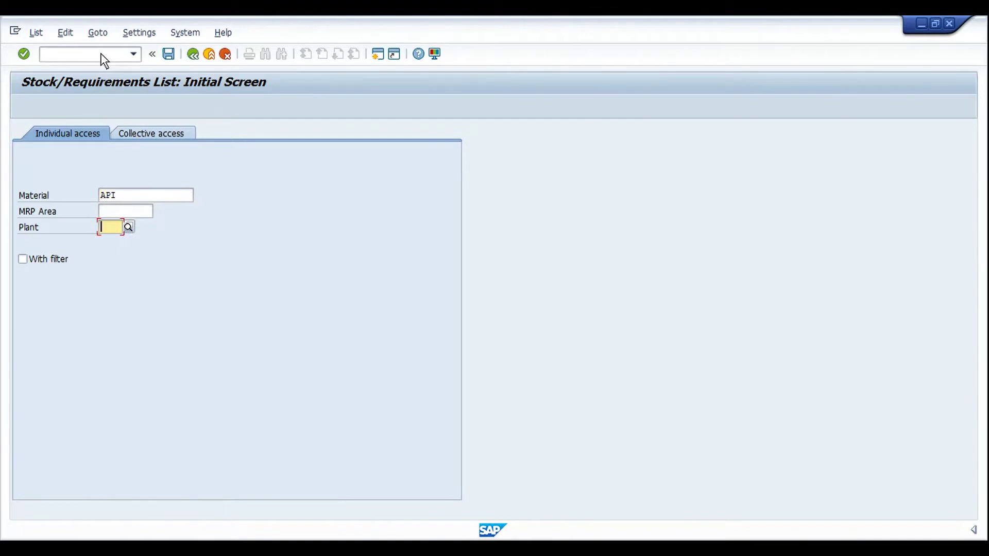
{"action": "type", "text": "1000"}
{"action": "key", "text": "Return"}
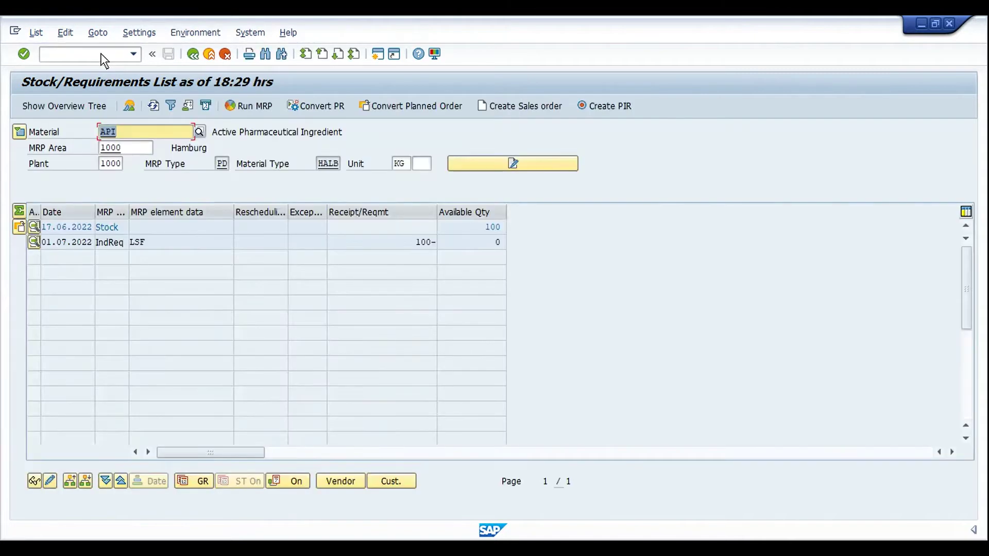
{"action": "left_click", "coordinate": [171, 225]}
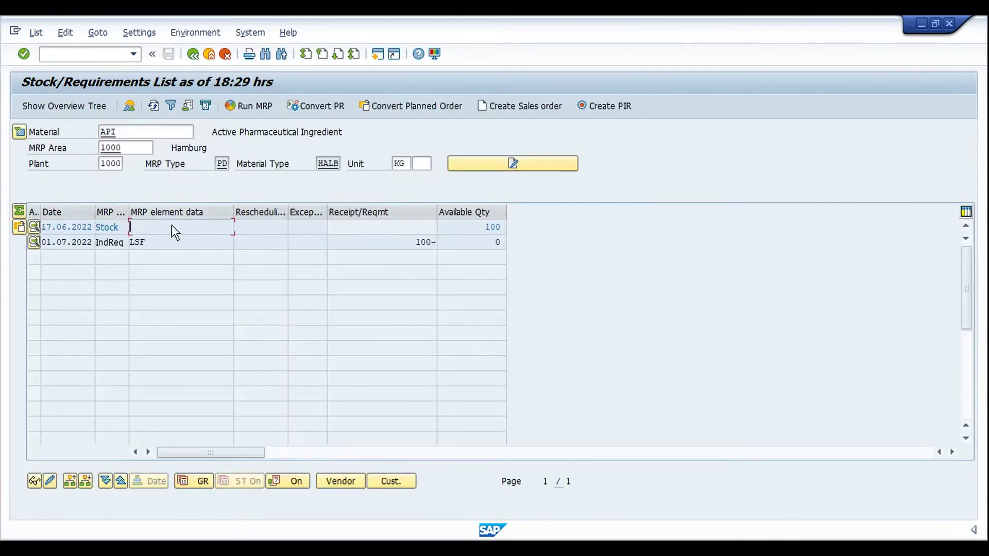
Display the material master of API for plant 1000 and check its special procurement key.
{"action": "double_click", "coordinate": [108, 133]}
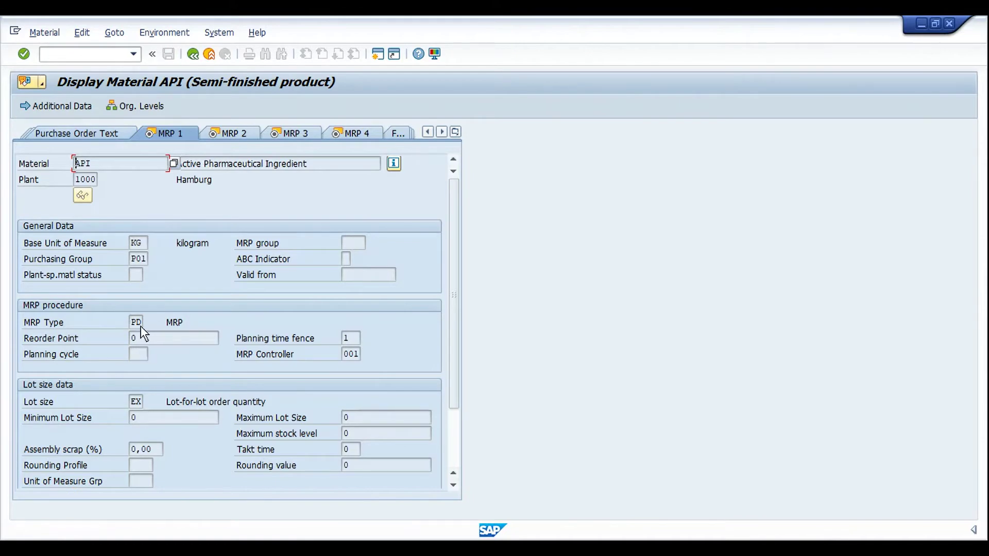
{"action": "left_click", "coordinate": [220, 134]}
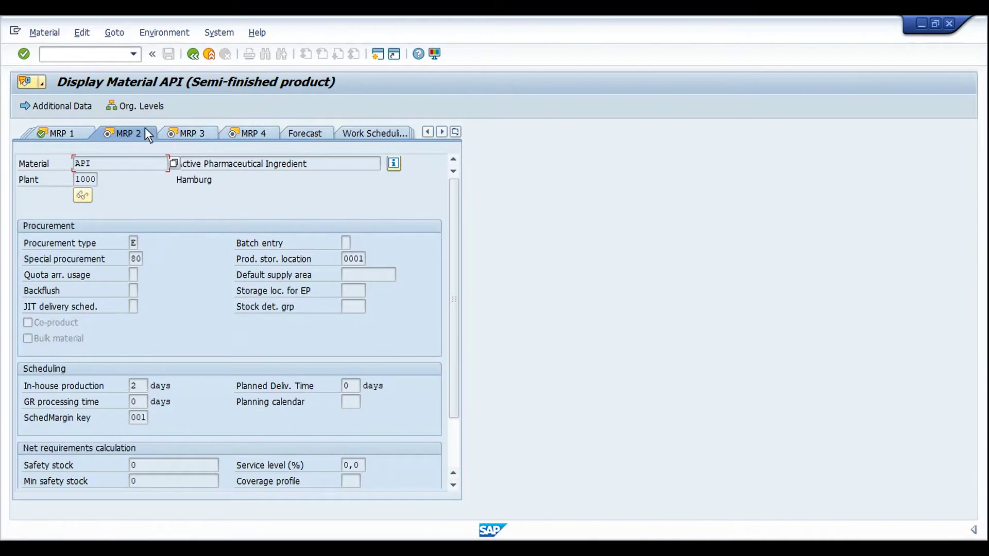
{"action": "left_click", "coordinate": [141, 259]}
In a new session, open the MRP plant parameters (OPPQ) for plant 1000 and display its special procurement types.
{"action": "key", "text": "ctrl+slash"}
{"action": "type", "text": "/00"}
{"action": "type", "text": "PPQ"}
{"action": "key", "text": "Return"}
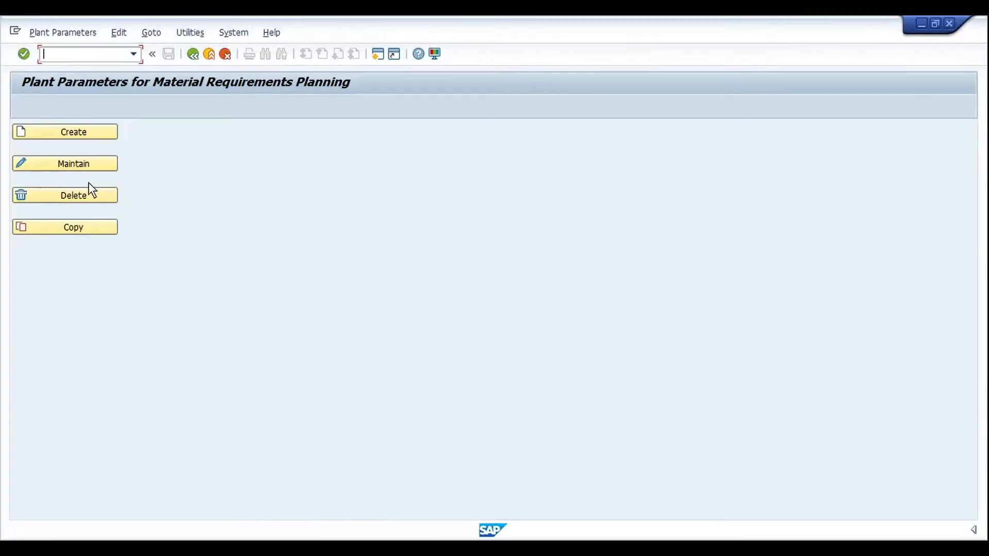
{"action": "left_click", "coordinate": [85, 168]}
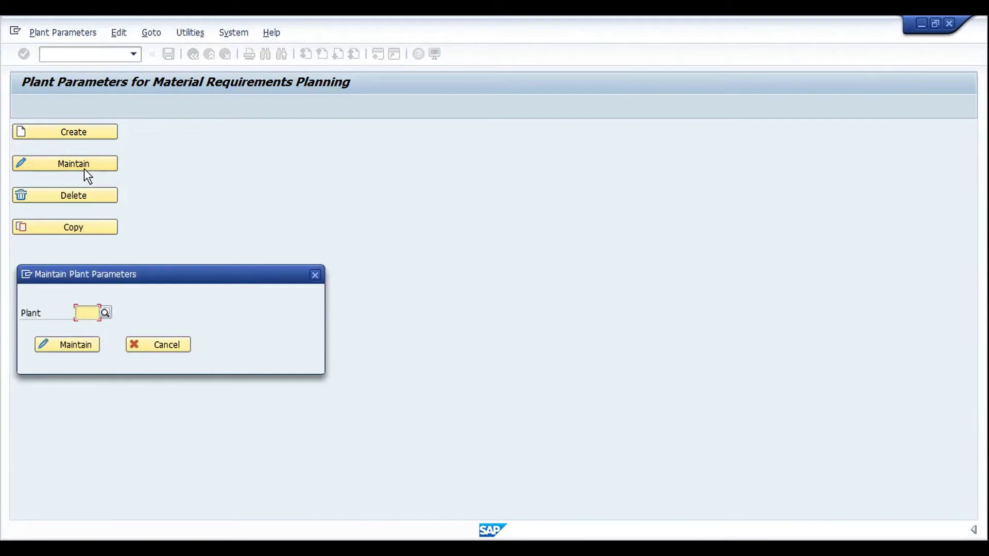
{"action": "type", "text": "1000"}
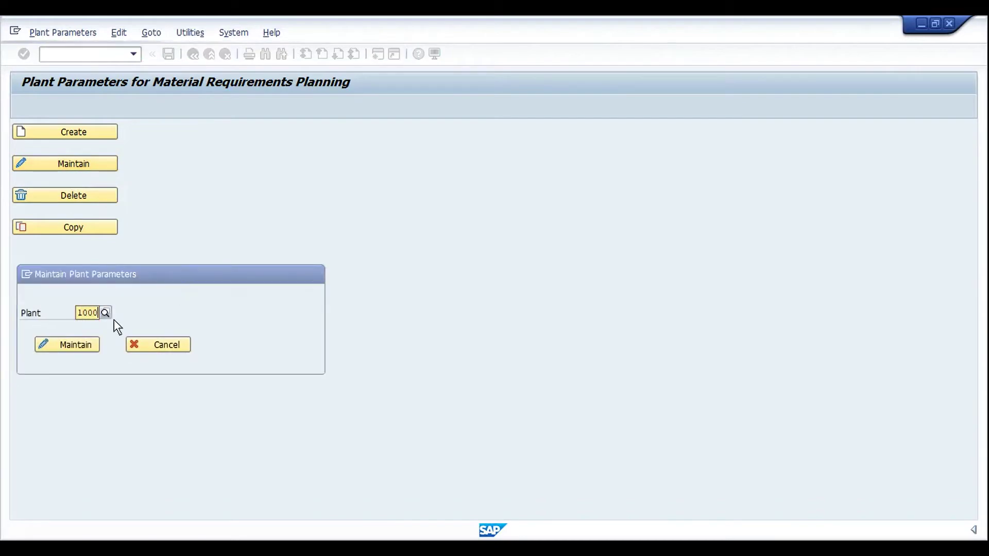
{"action": "left_click", "coordinate": [83, 344]}
{"action": "left_click", "coordinate": [73, 345]}
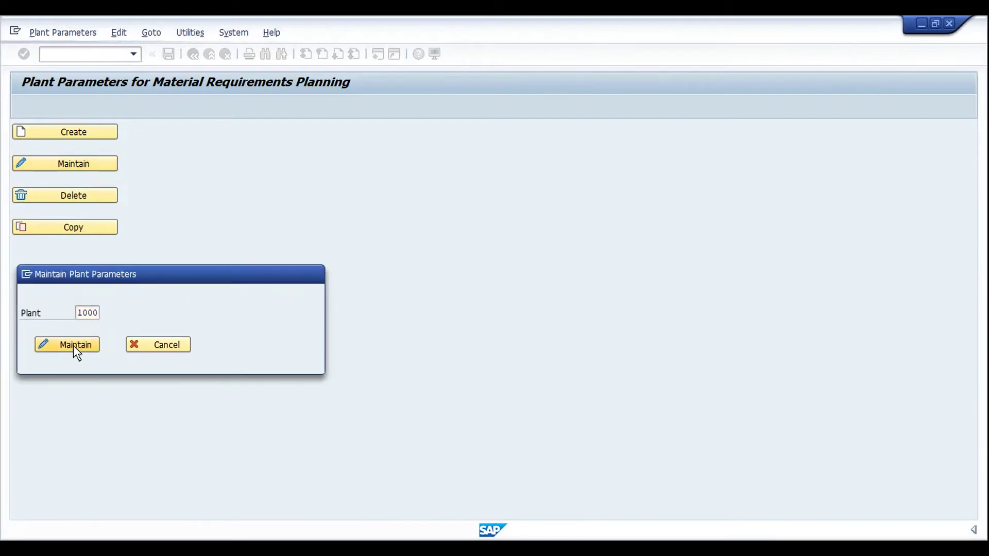
{"action": "left_click", "coordinate": [103, 414]}
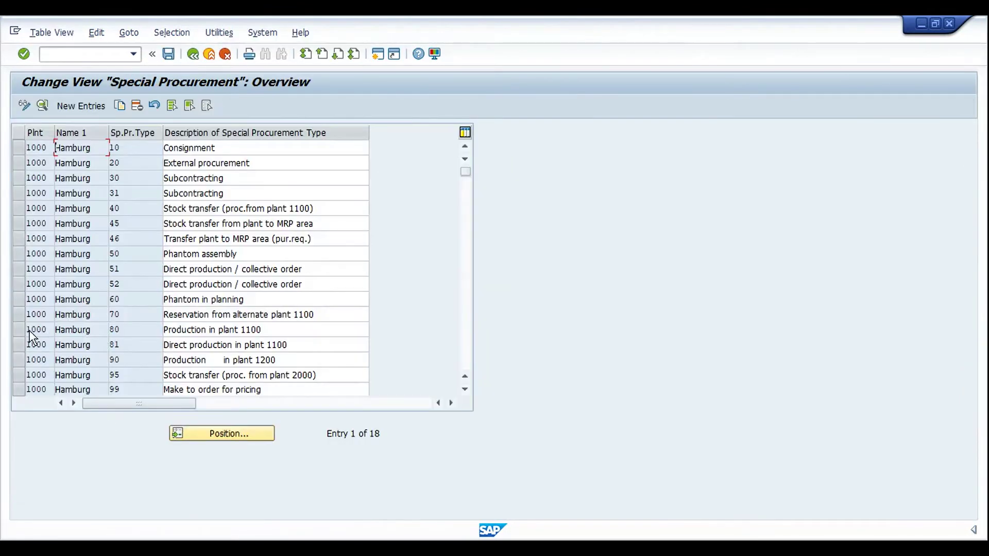
Examine the details of special procurement type 80 and the possible special procurement values, then leave the configuration.
{"action": "left_click", "coordinate": [19, 330]}
{"action": "left_click", "coordinate": [42, 106]}
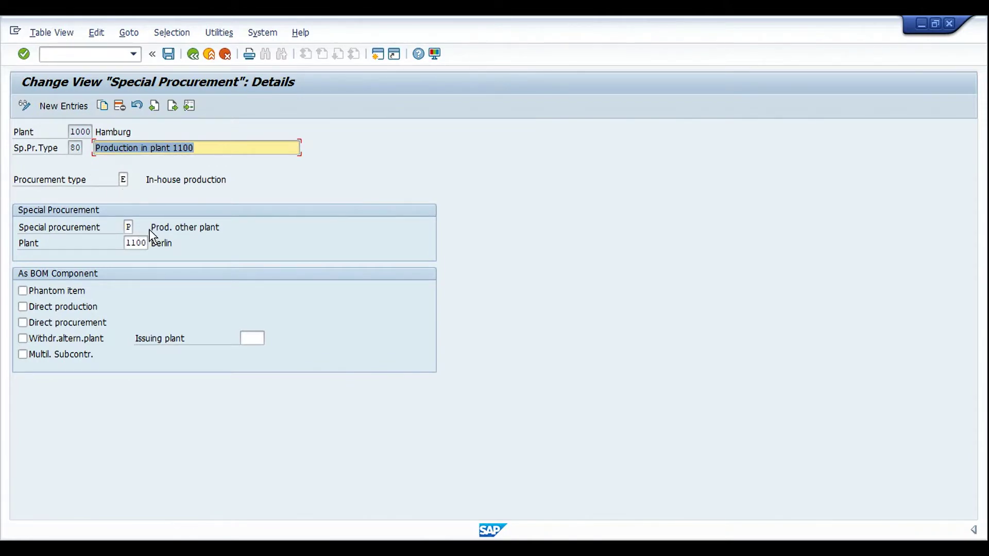
{"action": "left_click", "coordinate": [147, 243]}
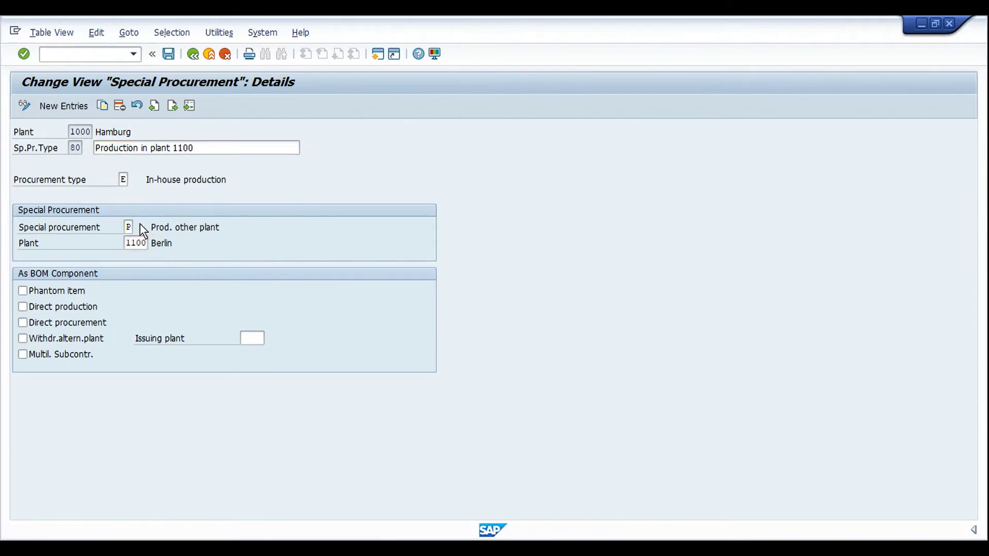
{"action": "key", "text": "F4"}
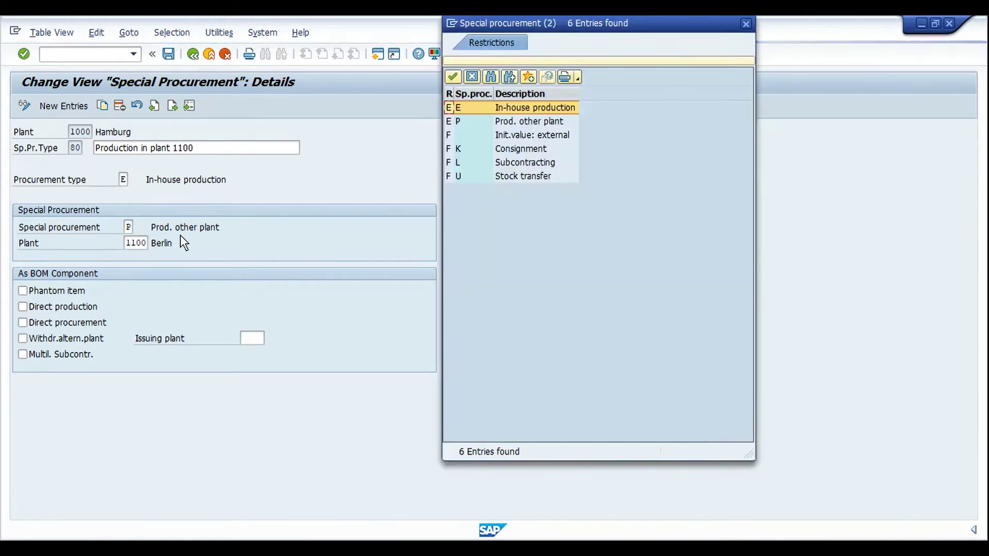
{"action": "left_click", "coordinate": [522, 122]}
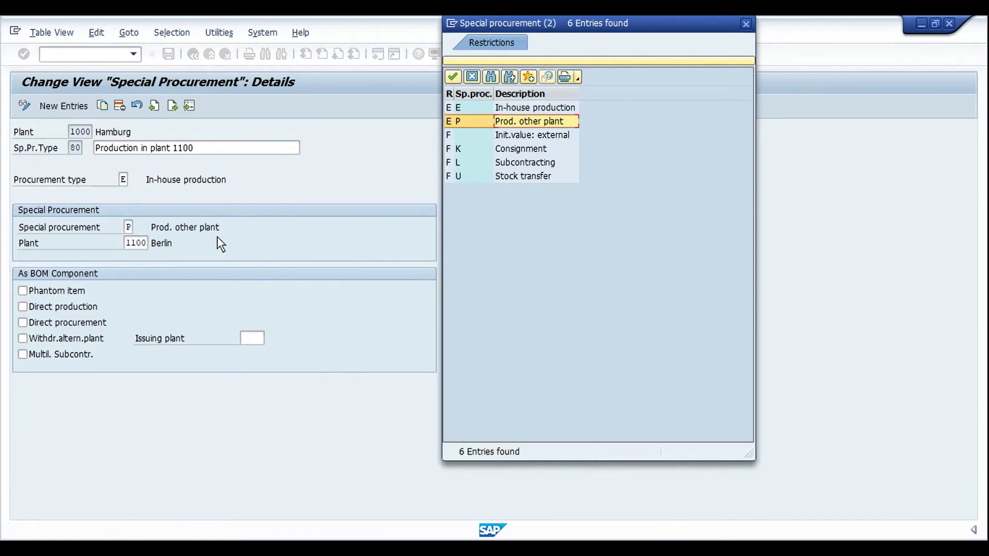
{"action": "left_click", "coordinate": [473, 76]}
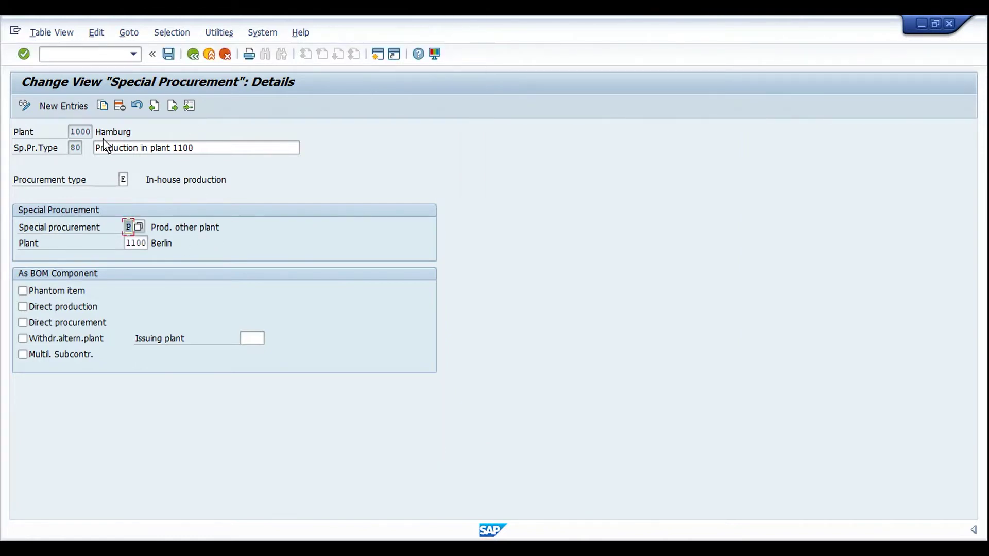
{"action": "left_click", "coordinate": [210, 56]}
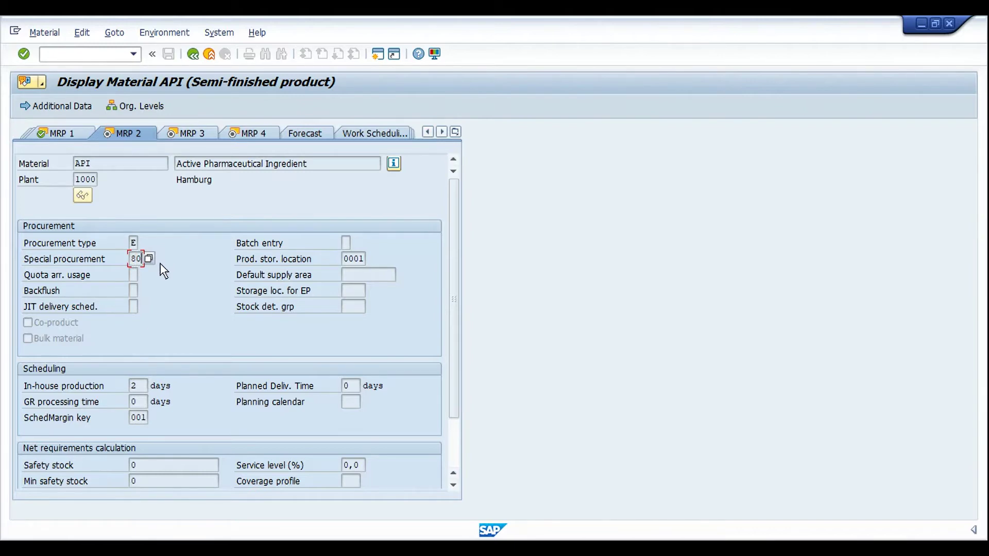
Return from the material master to the stock/requirements list and display material API for plant 1100.
{"action": "left_click", "coordinate": [109, 163]}
{"action": "left_click", "coordinate": [193, 53]}
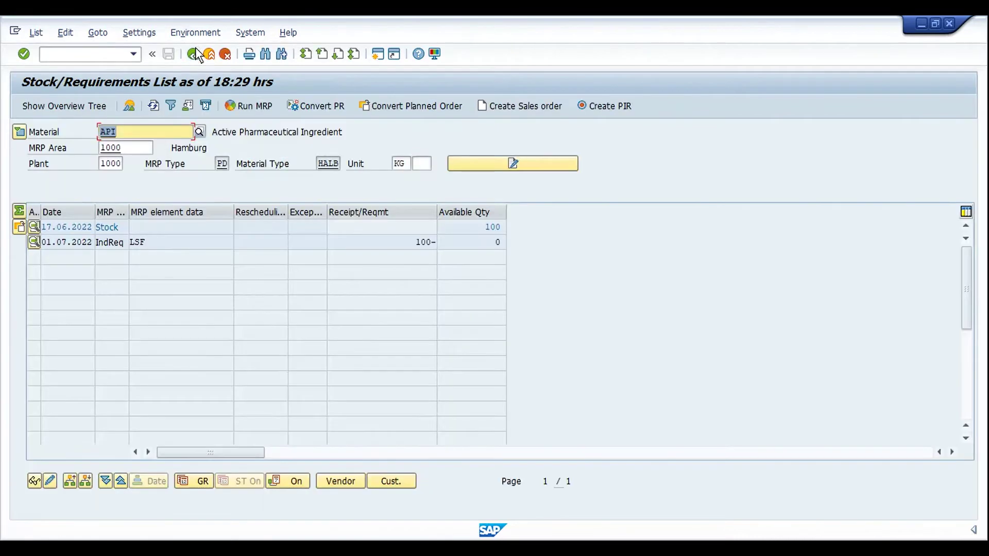
{"action": "double_click", "coordinate": [134, 152]}
{"action": "key", "text": "BackSpace"}
{"action": "key", "text": "Tab"}
{"action": "type", "text": "1100"}
{"action": "key", "text": "Return"}
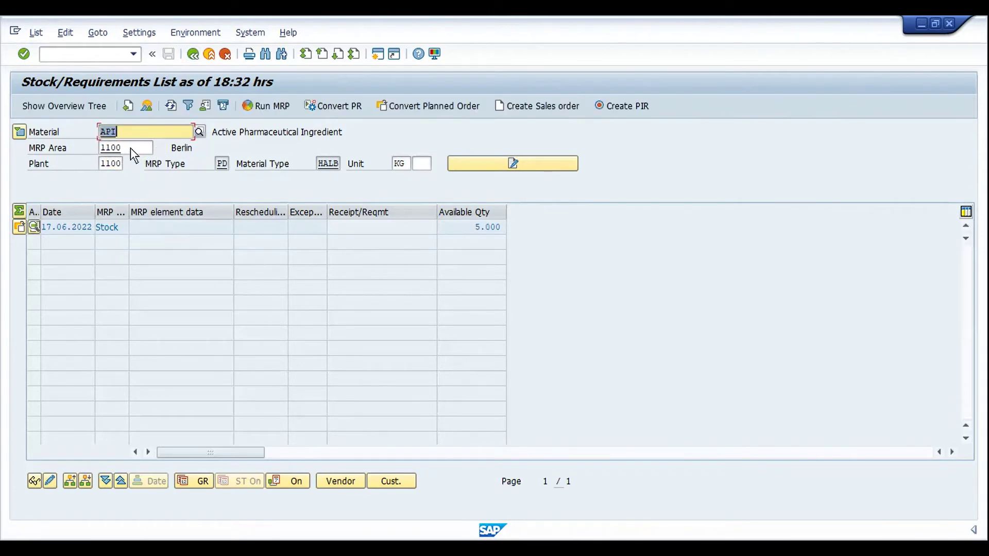
Display the material master of API for plant 1100 and check its procurement type and special procurement key.
{"action": "left_click", "coordinate": [109, 133]}
{"action": "double_click", "coordinate": [108, 133]}
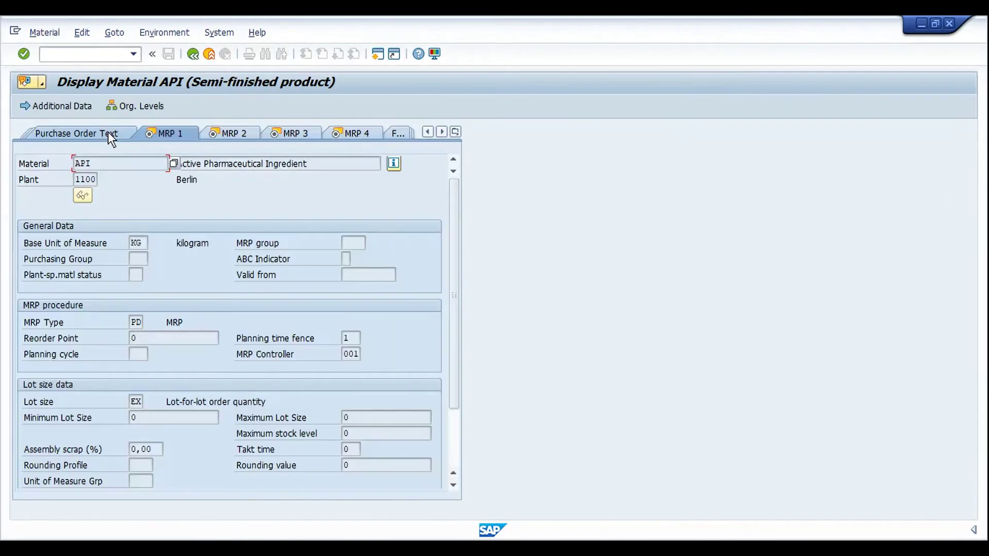
{"action": "left_click", "coordinate": [239, 137]}
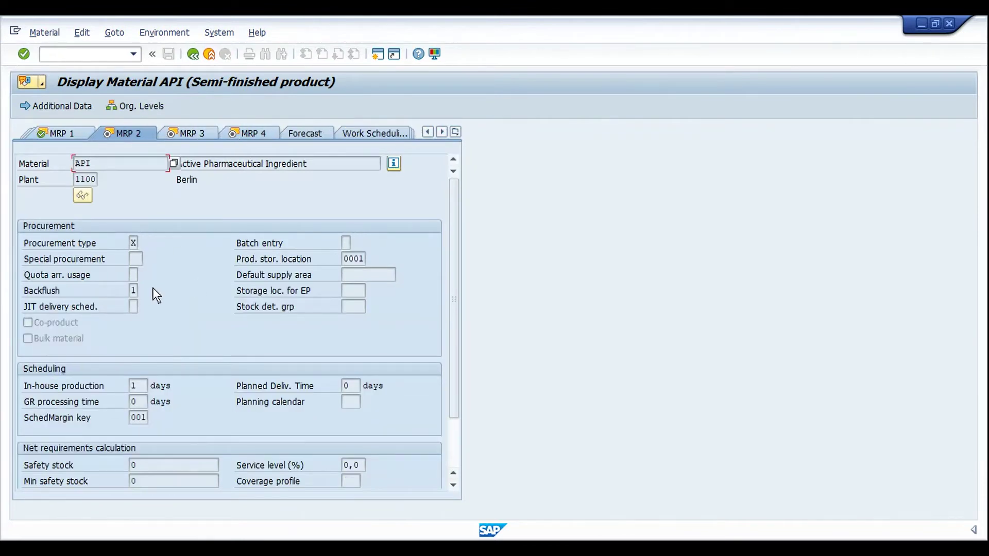
{"action": "left_click", "coordinate": [132, 264]}
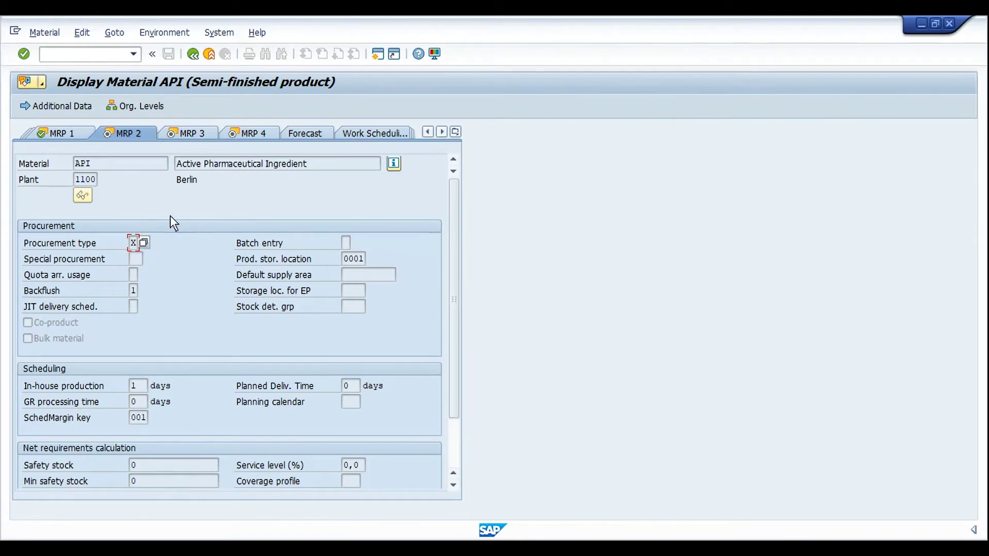
{"action": "left_click", "coordinate": [187, 136]}
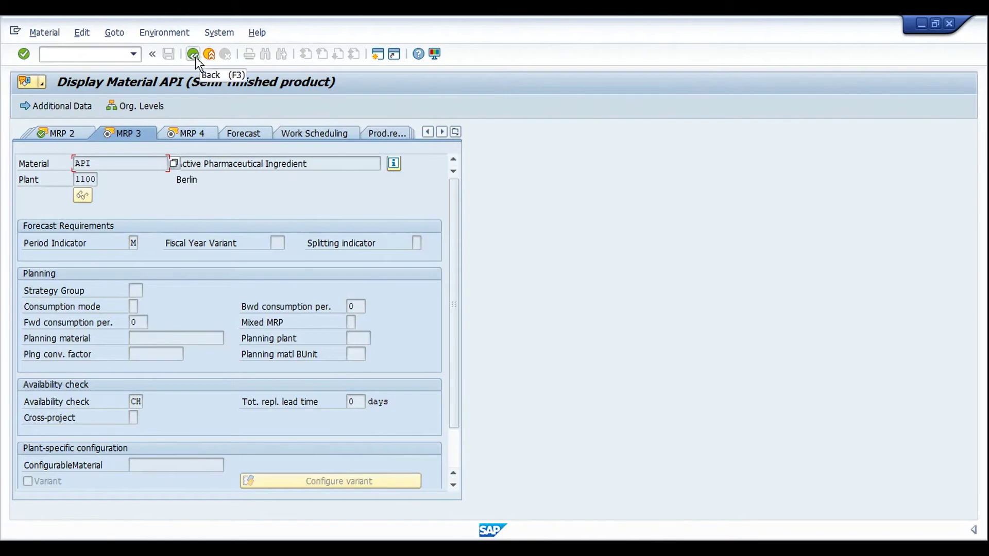
Open the production versions in API's work scheduling data and examine the details of version 0001.
{"action": "left_click", "coordinate": [296, 132]}
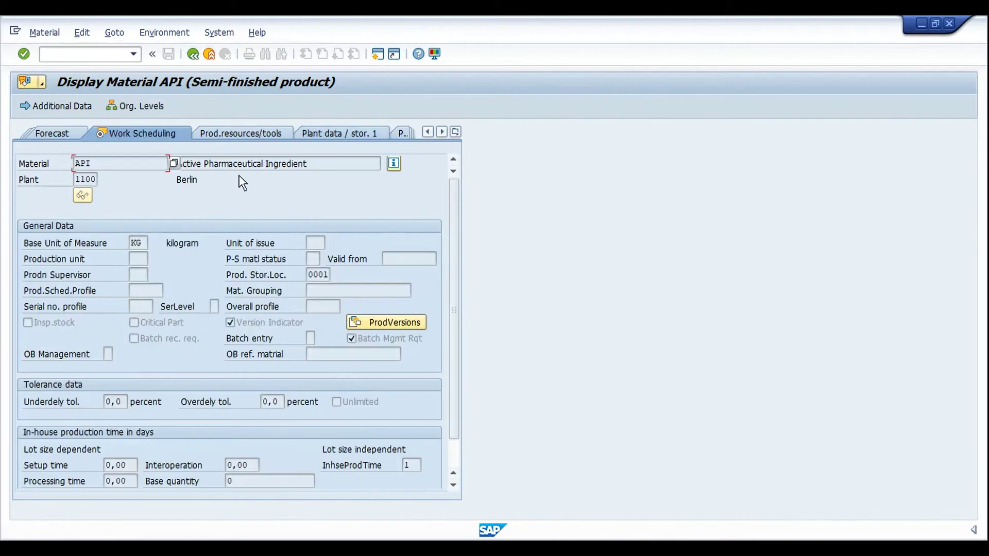
{"action": "left_click", "coordinate": [378, 324]}
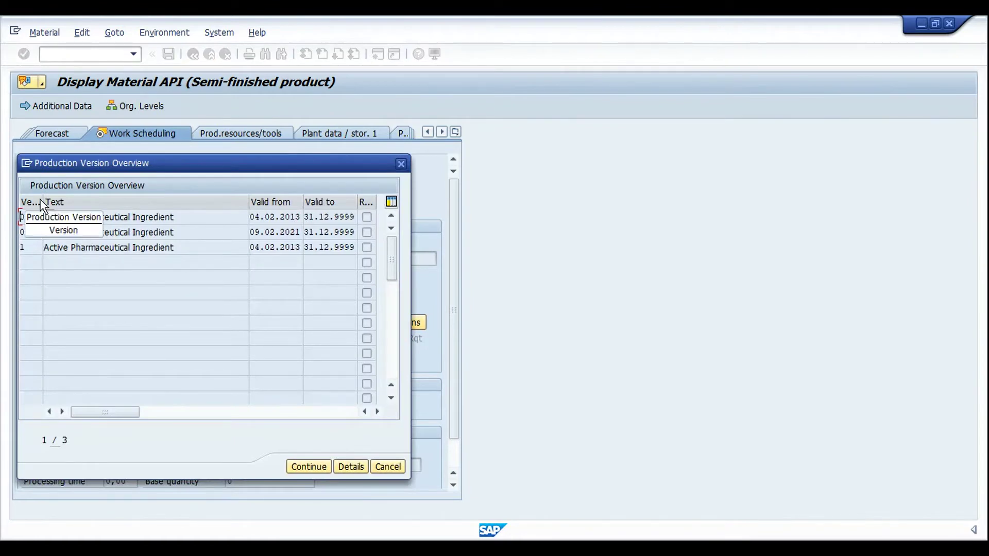
{"action": "left_click", "coordinate": [160, 222]}
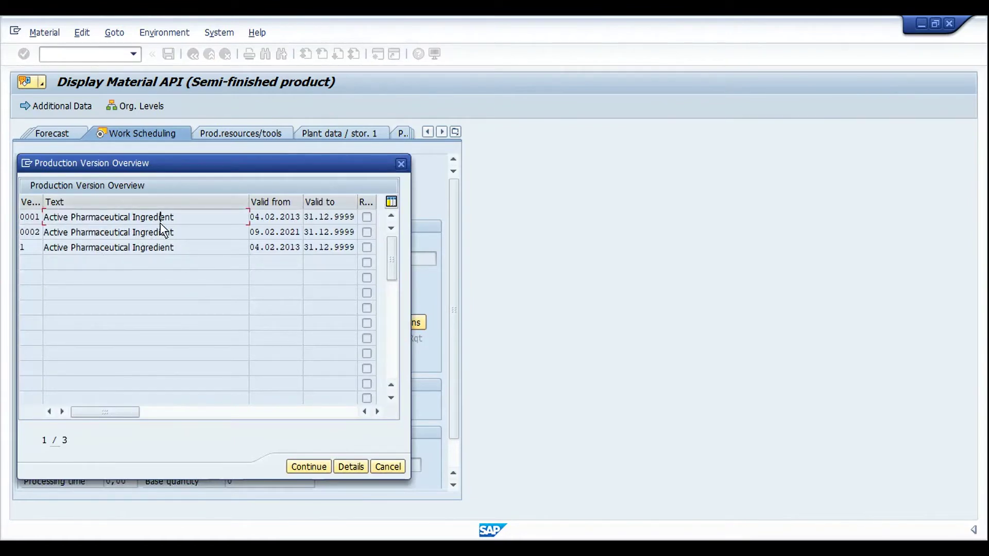
{"action": "left_click_drag", "start_coordinate": [204, 164], "coordinate": [377, 161]}
{"action": "left_click", "coordinate": [207, 214]}
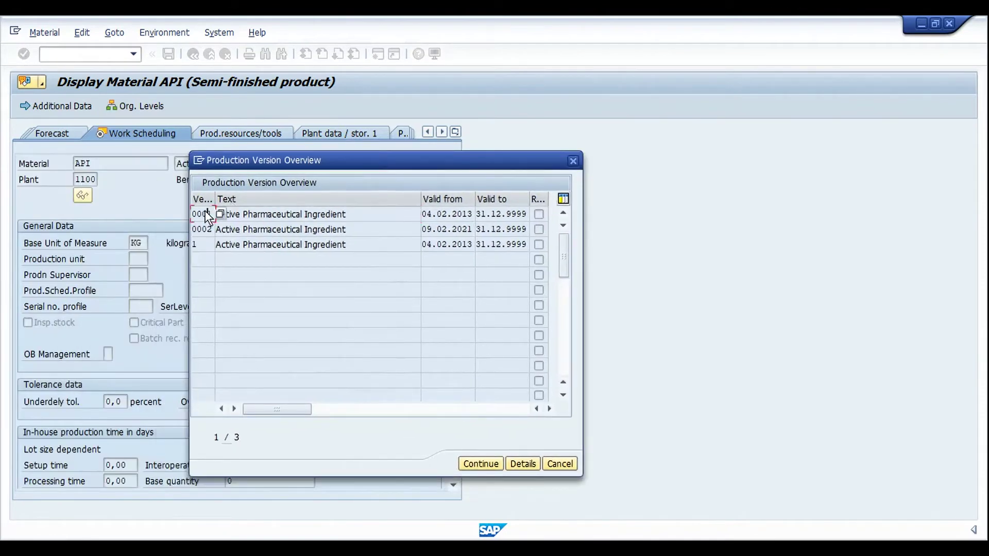
{"action": "left_click", "coordinate": [517, 465]}
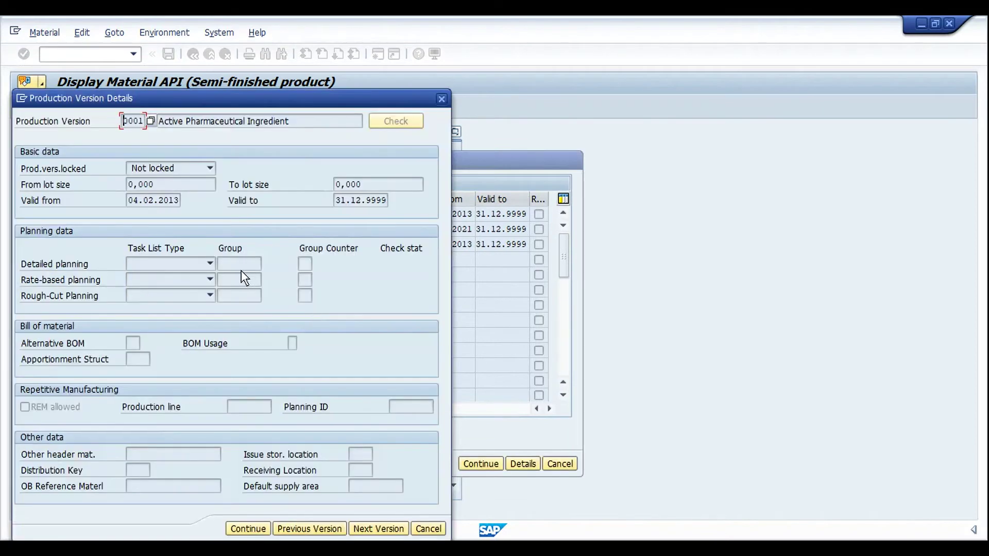
{"action": "key", "text": "Return"}
Examine the planning and bill of material data of production version 0002, then return to the stock/requirements list.
{"action": "left_click", "coordinate": [209, 229]}
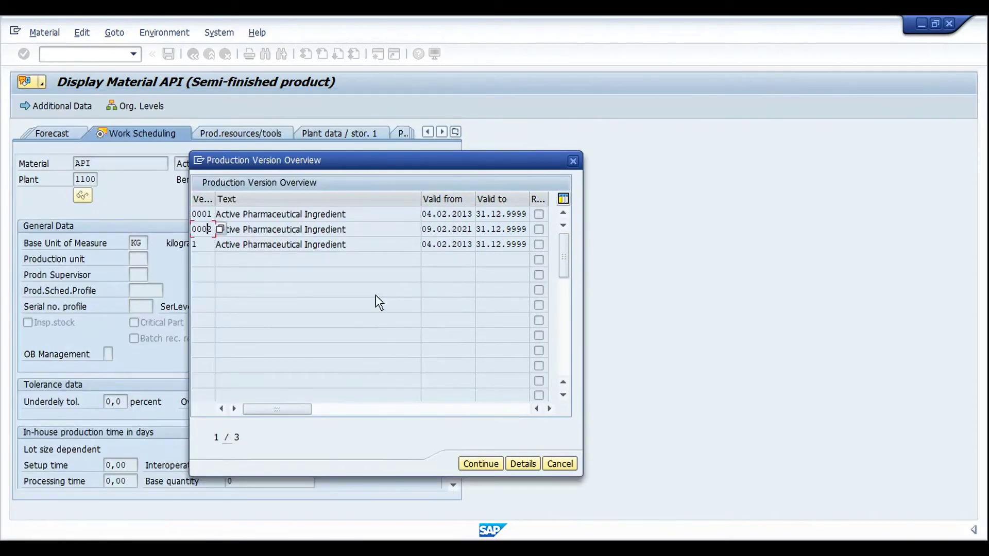
{"action": "left_click", "coordinate": [523, 464]}
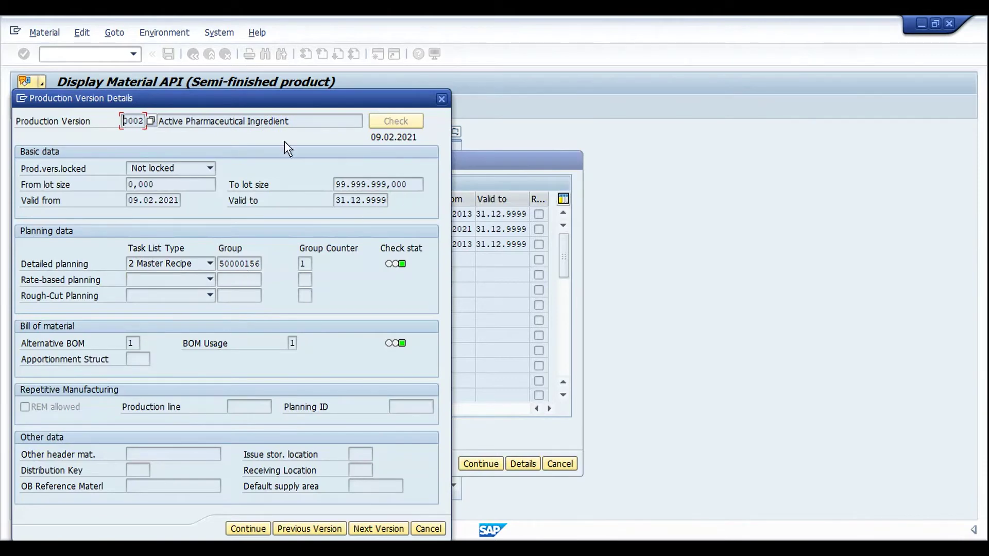
{"action": "left_click_drag", "start_coordinate": [274, 104], "coordinate": [406, 235]}
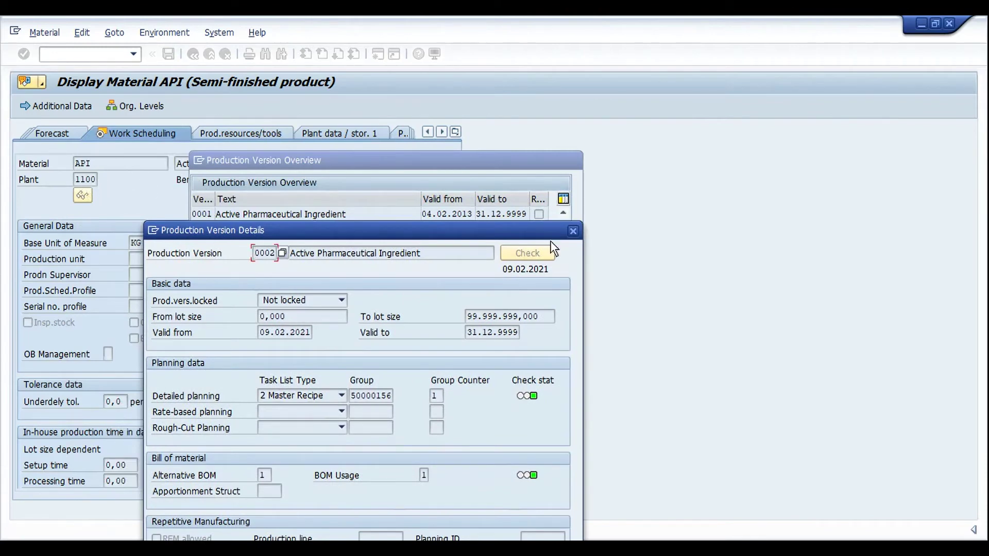
{"action": "left_click", "coordinate": [571, 230]}
{"action": "left_click", "coordinate": [567, 456]}
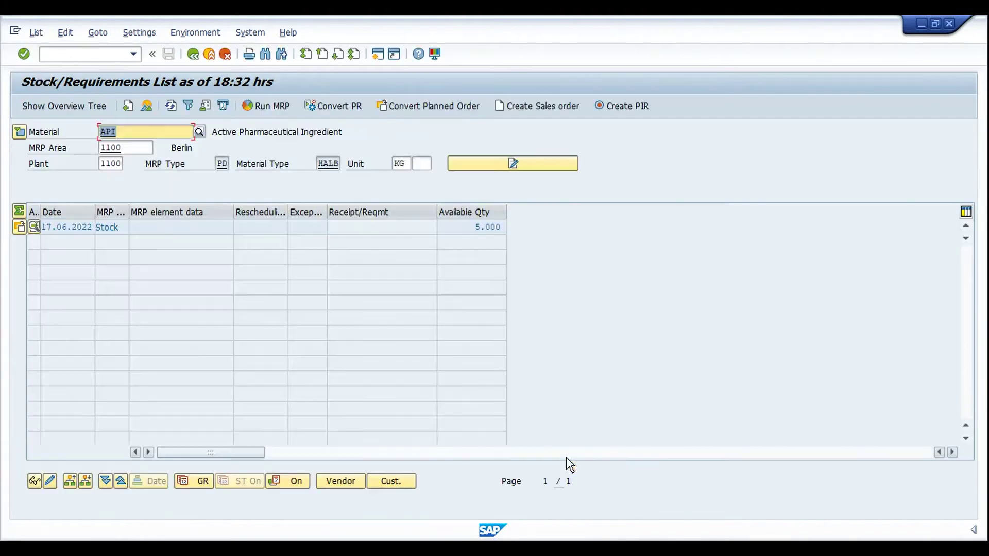
Switch the stock/requirements list of material API to plant 1000 and refresh it.
{"action": "key", "text": "Tab"}
{"action": "key", "text": "Delete"}
{"action": "key", "text": "Tab"}
{"action": "key", "text": "Delete"}
{"action": "type", "text": "1000"}
{"action": "key", "text": "Return"}
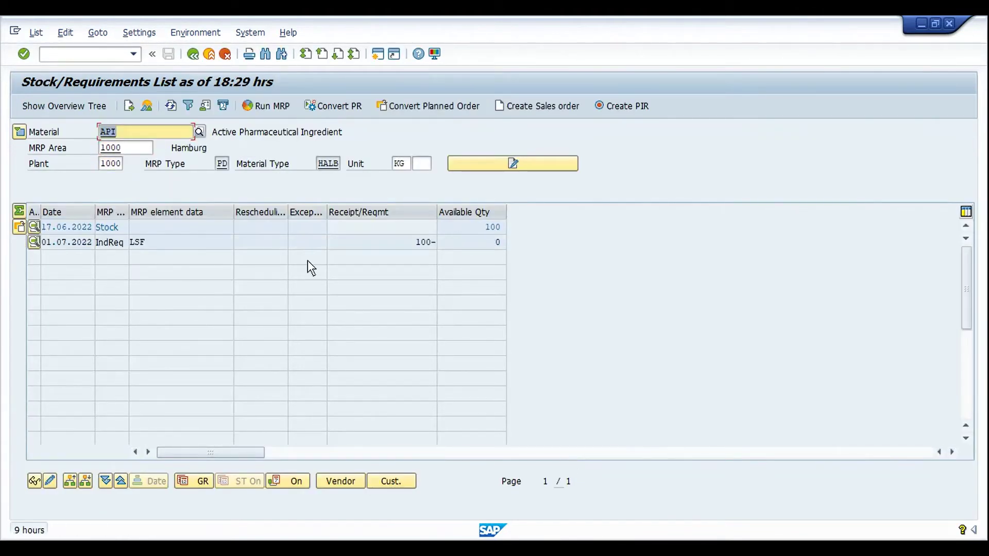
{"action": "left_click", "coordinate": [172, 106]}
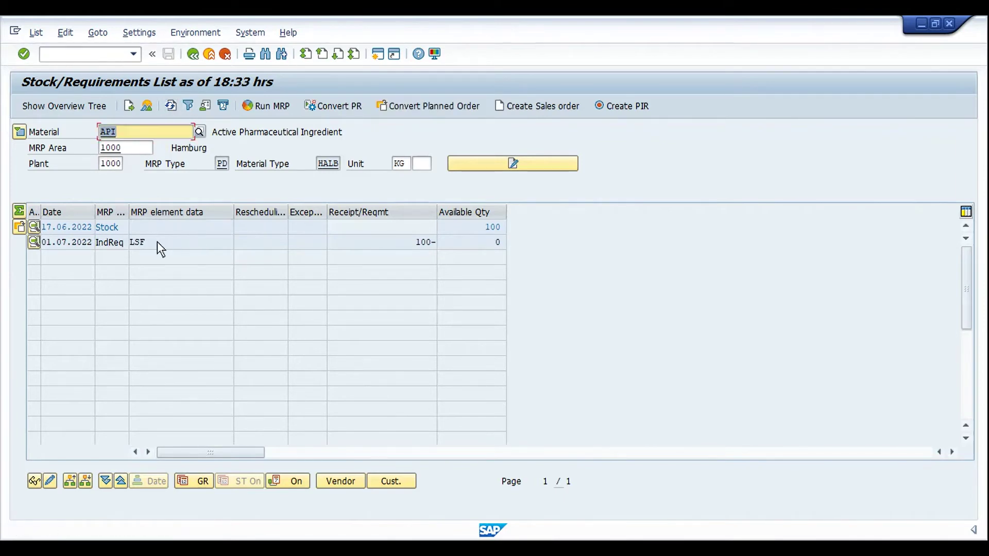
Add a planned independent requirement of 200 KG for API in month 08.2022, save it and refresh the plant 1000 list.
{"action": "left_click", "coordinate": [157, 243]}
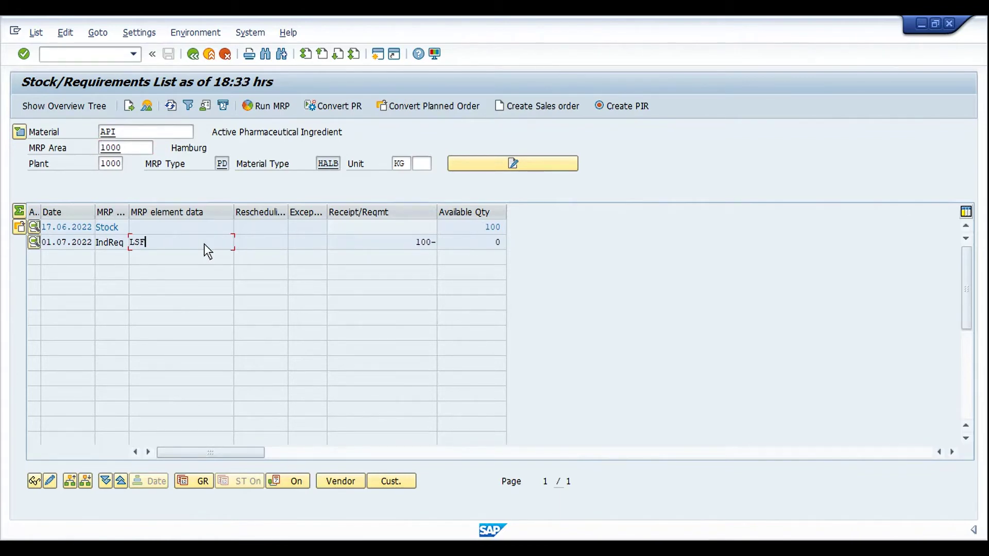
{"action": "double_click", "coordinate": [144, 242]}
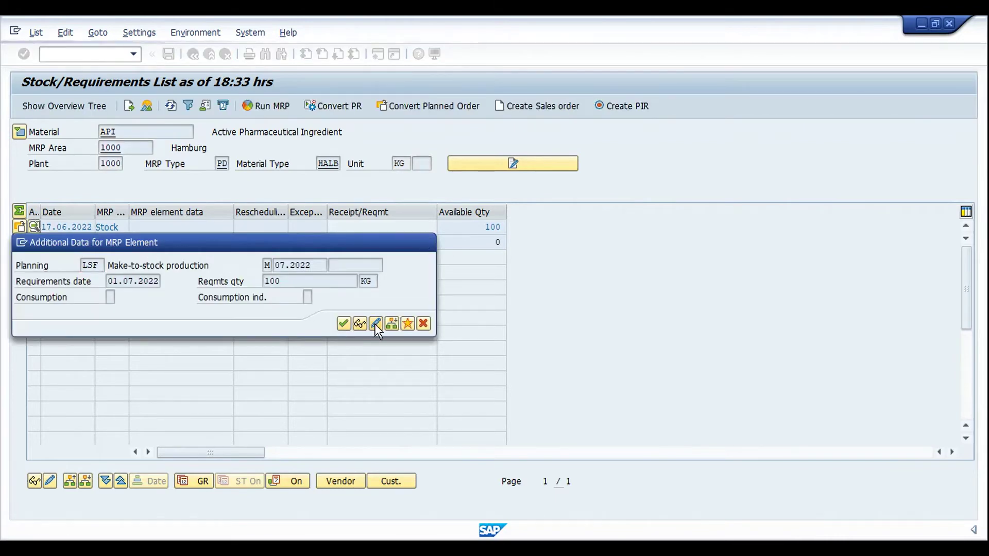
{"action": "left_click", "coordinate": [375, 323]}
{"action": "left_click", "coordinate": [267, 214]}
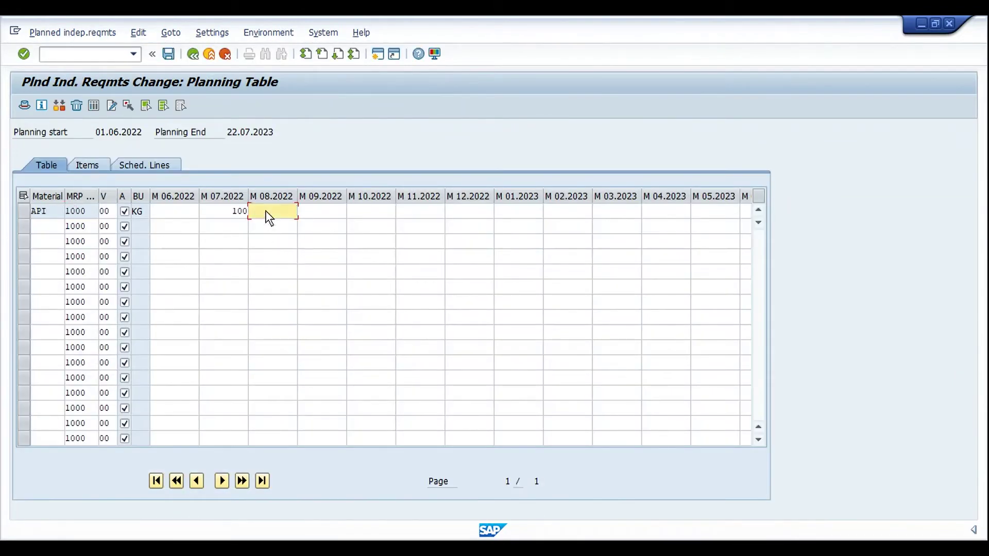
{"action": "type", "text": "200"}
{"action": "left_click", "coordinate": [169, 54]}
{"action": "left_click", "coordinate": [171, 105]}
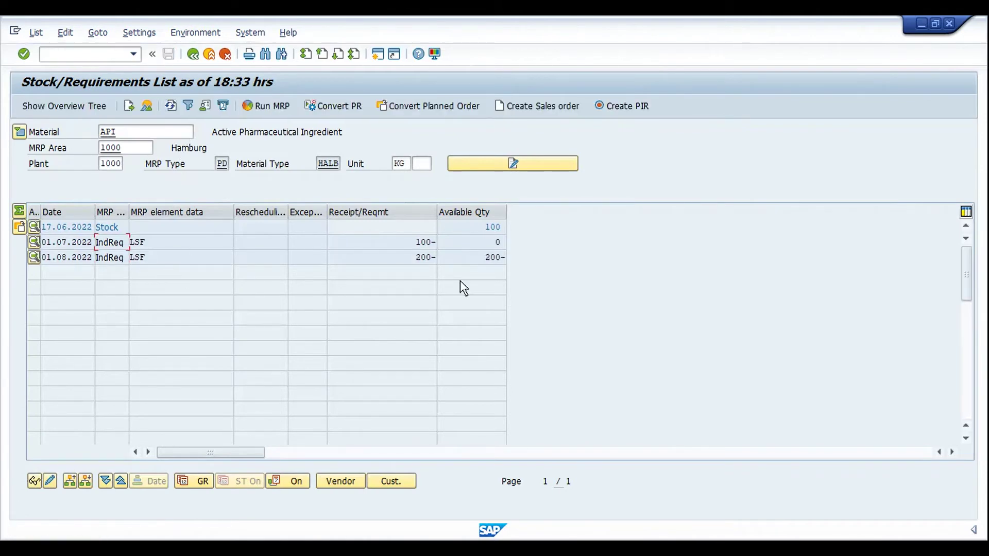
Run single-item, multi-level MRP for API in plant 1000 with the default parameters and refresh the stock/requirements list.
{"action": "left_click", "coordinate": [181, 260]}
{"action": "left_click", "coordinate": [270, 110]}
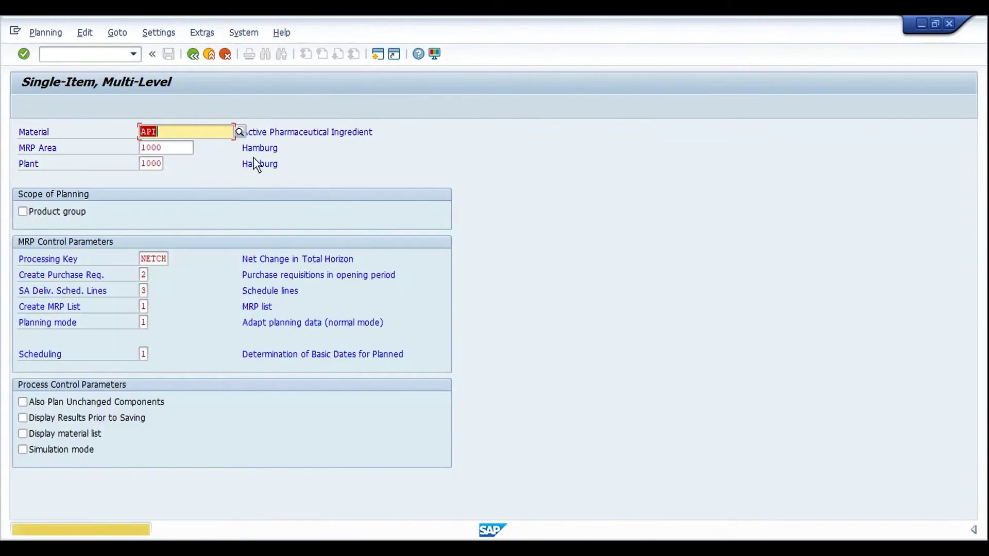
{"action": "key", "text": "Return"}
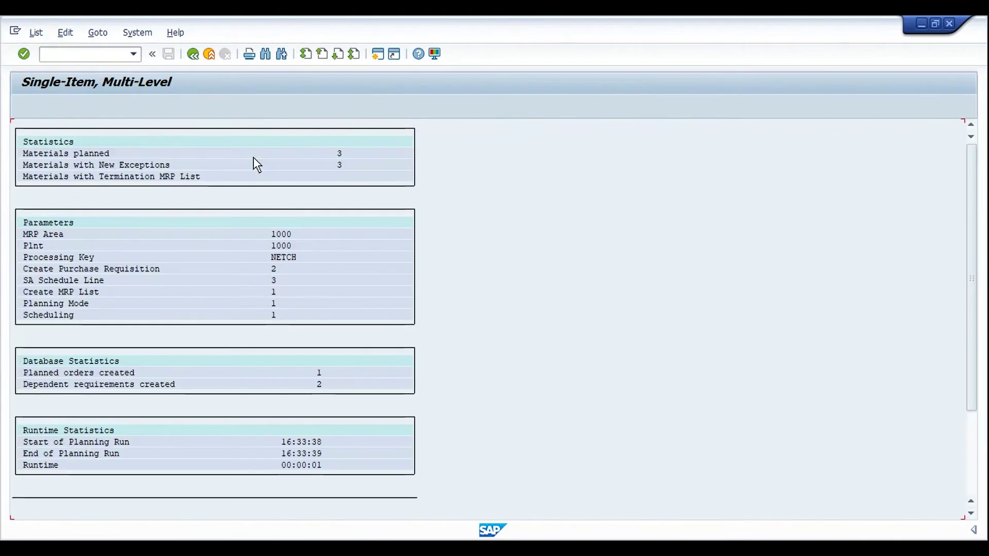
{"action": "left_click", "coordinate": [192, 54]}
{"action": "left_click", "coordinate": [170, 106]}
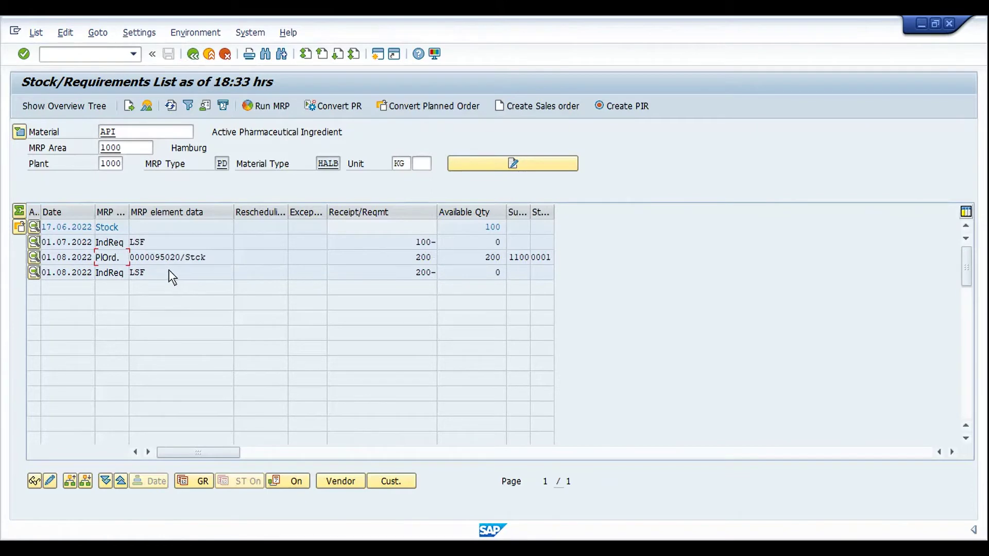
Widen the supplying/receiving plant column and check the new planned order's quantity, supplying plant and storage location.
{"action": "left_click", "coordinate": [224, 254]}
{"action": "left_click", "coordinate": [413, 257]}
{"action": "left_click_drag", "start_coordinate": [530, 209], "coordinate": [586, 212]}
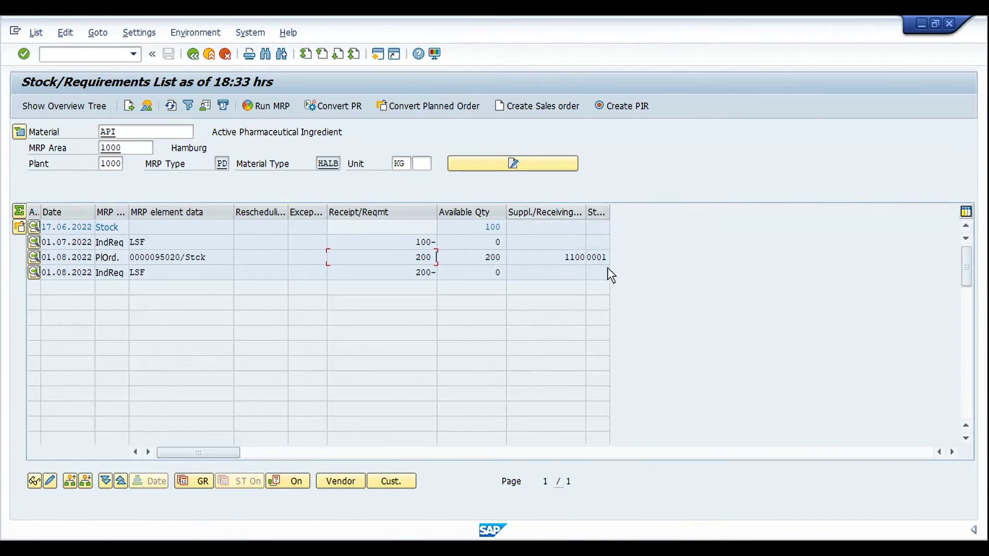
{"action": "left_click", "coordinate": [218, 256]}
{"action": "left_click_drag", "start_coordinate": [550, 254], "coordinate": [616, 255]}
{"action": "key", "text": "Right"}
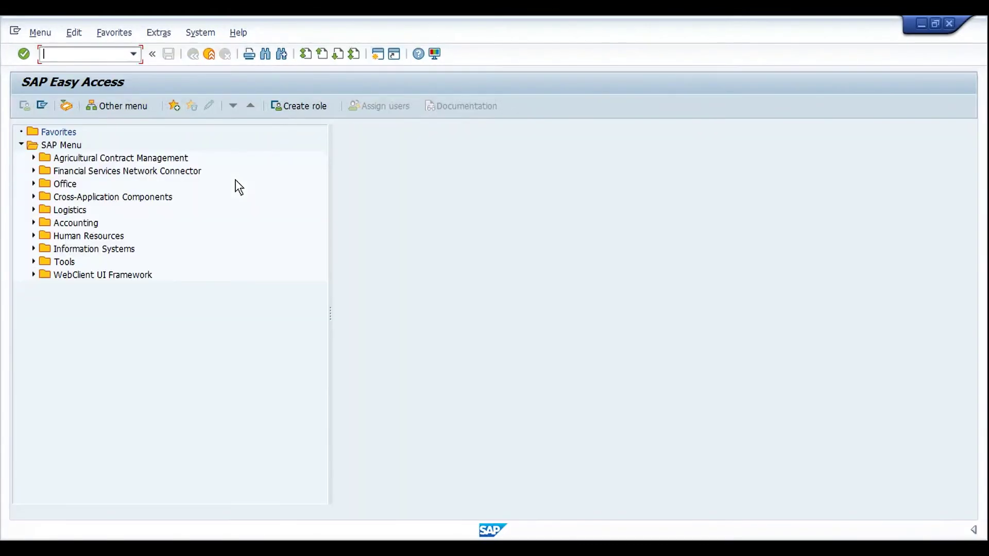
In a separate session, open the MD04 stock/requirements list of API for plant 1100 with the MRP area left empty.
{"action": "type", "text": "MD04"}
{"action": "key", "text": "Return"}
{"action": "key", "text": "Tab"}
{"action": "key", "text": "Delete"}
{"action": "key", "text": "Tab"}
{"action": "type", "text": "1100"}
{"action": "key", "text": "Return"}
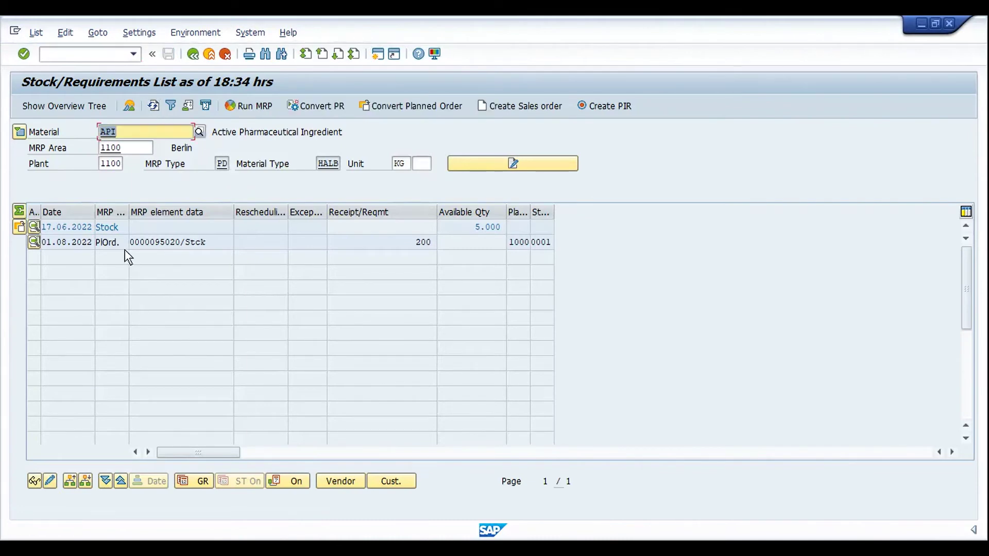
Compare the planned order number in the plant 1100 list with the one in the plant 1000 list.
{"action": "left_click_drag", "start_coordinate": [181, 244], "coordinate": [165, 246]}
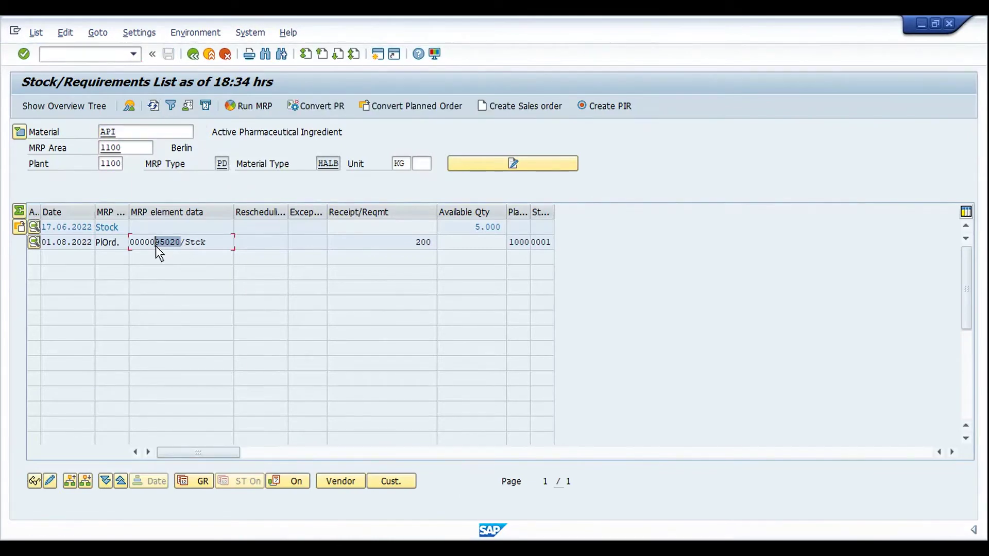
{"action": "left_click", "coordinate": [155, 246]}
{"action": "key", "text": "alt+Tab"}
{"action": "left_click", "coordinate": [196, 261]}
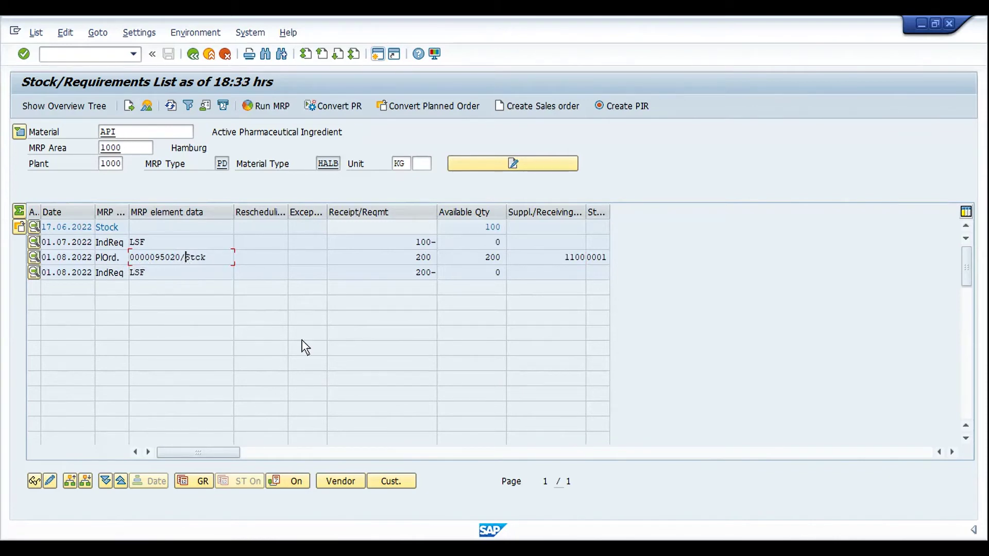
{"action": "mouse_move", "coordinate": [419, 538]}
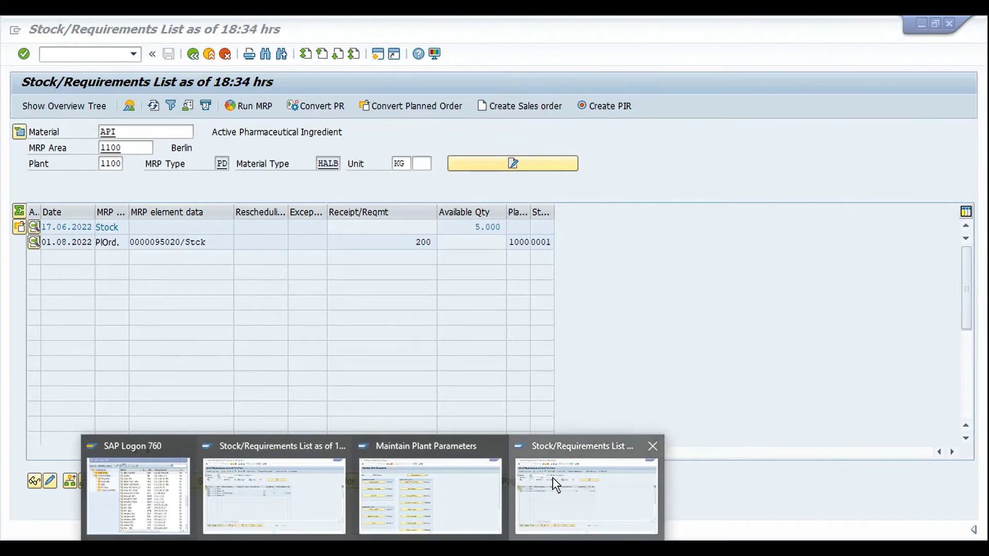
{"action": "left_click", "coordinate": [554, 481]}
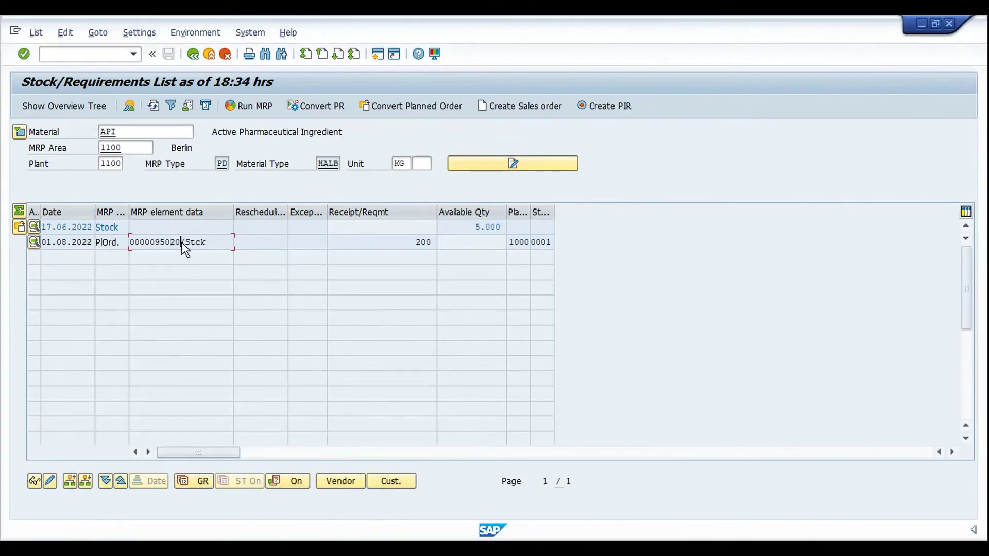
Widen the planning plant column in the plant 1100 list and check the planned order's planning plant.
{"action": "left_click_drag", "start_coordinate": [530, 211], "coordinate": [576, 221]}
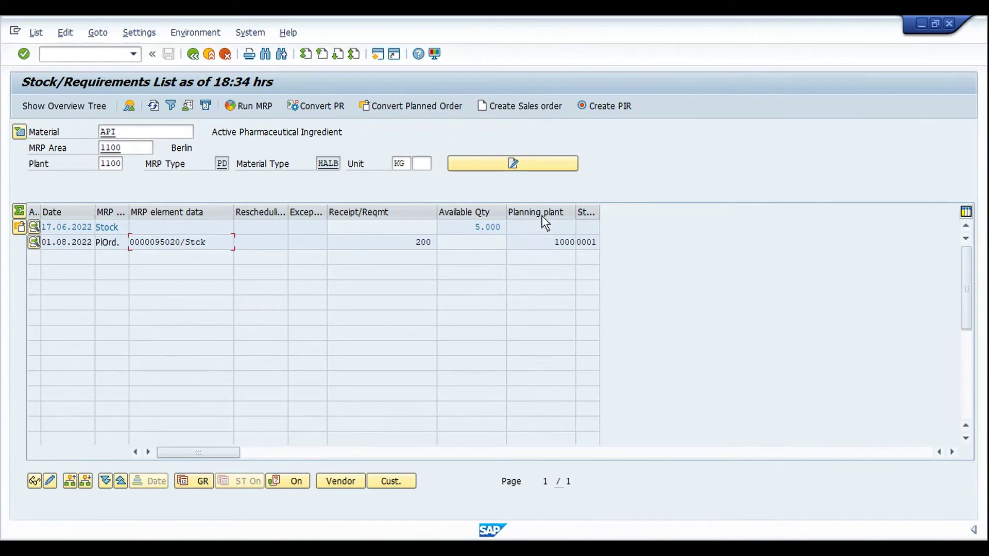
{"action": "left_click", "coordinate": [553, 242]}
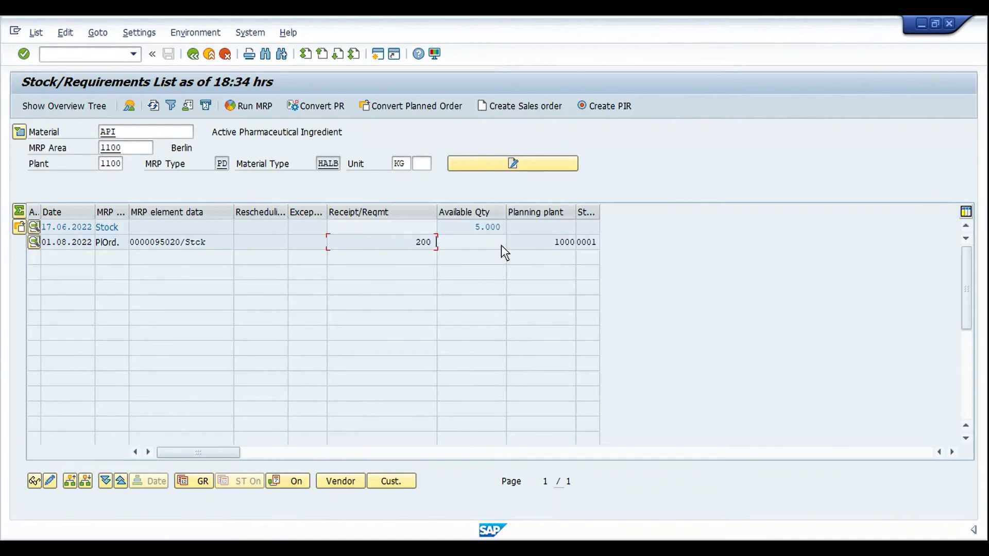
{"action": "left_click_drag", "start_coordinate": [549, 246], "coordinate": [577, 249]}
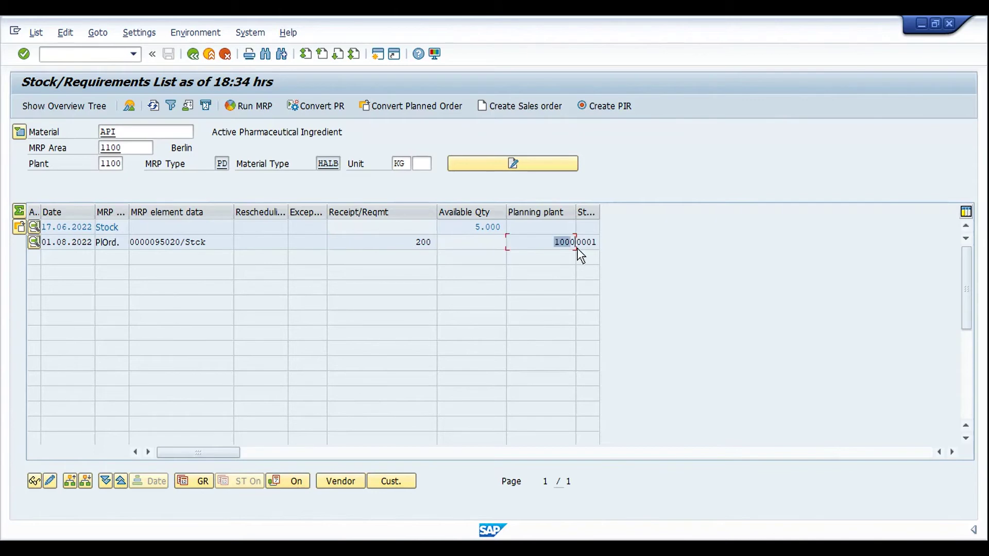
{"action": "left_click", "coordinate": [580, 248]}
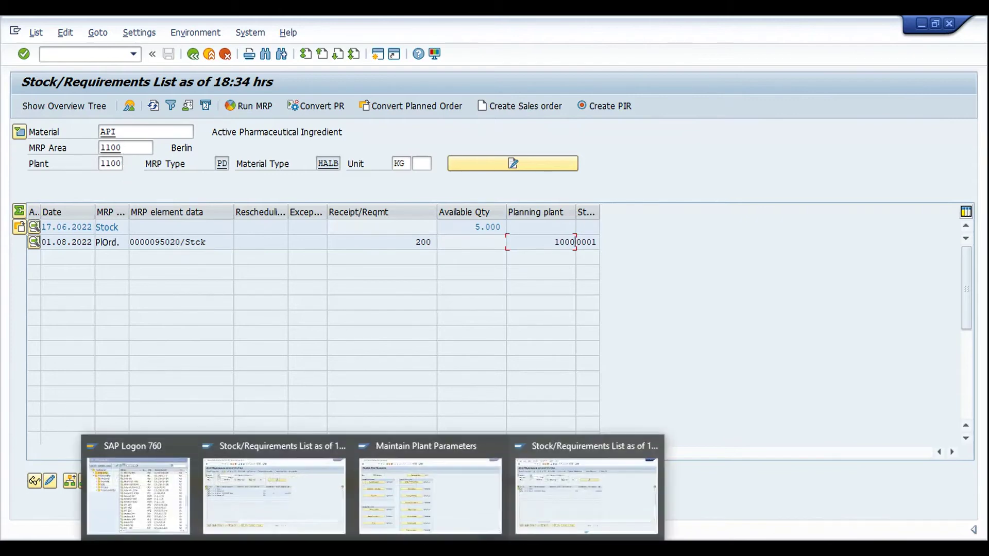
Return to the plant 1000 list, refresh it and start converting API's planned order into a process order.
{"action": "left_click", "coordinate": [293, 483]}
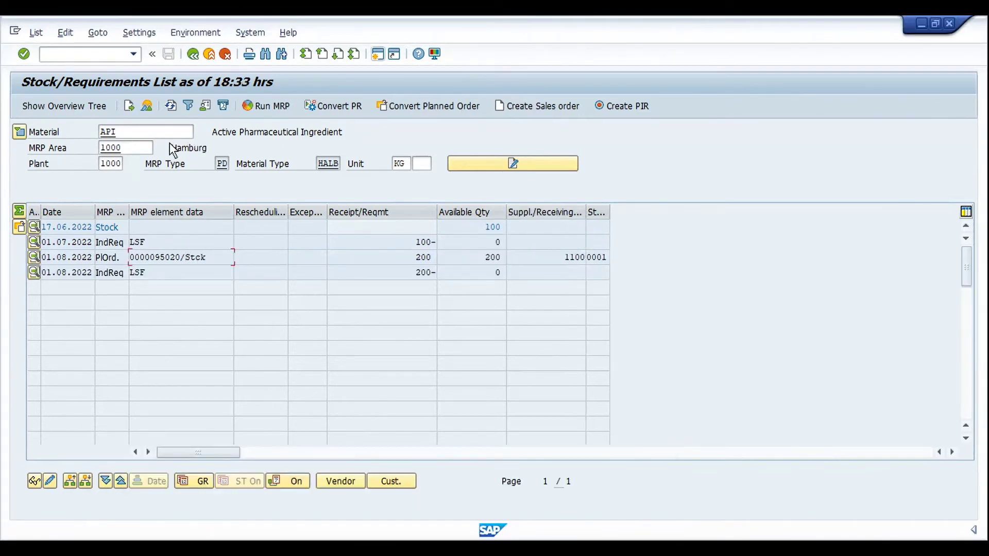
{"action": "left_click", "coordinate": [170, 107]}
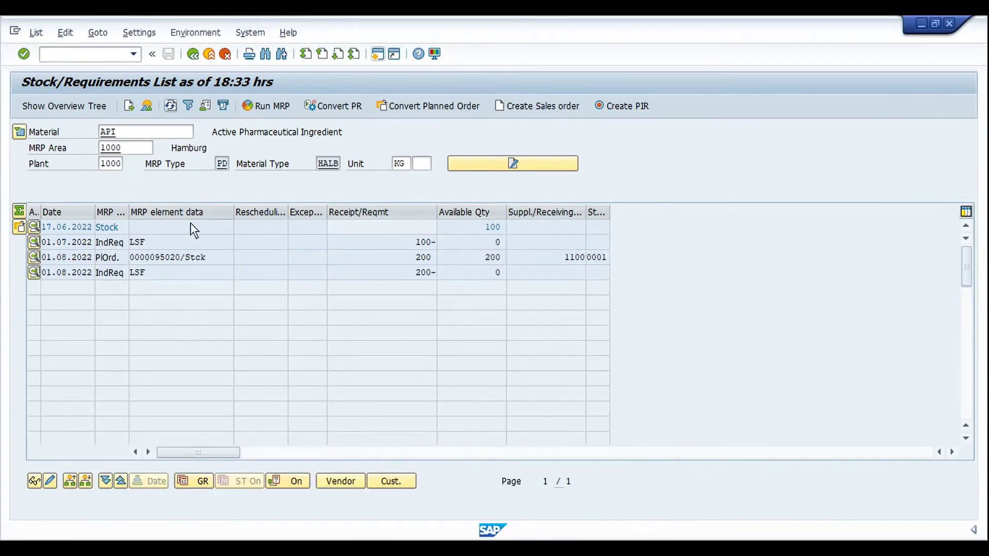
{"action": "double_click", "coordinate": [166, 260]}
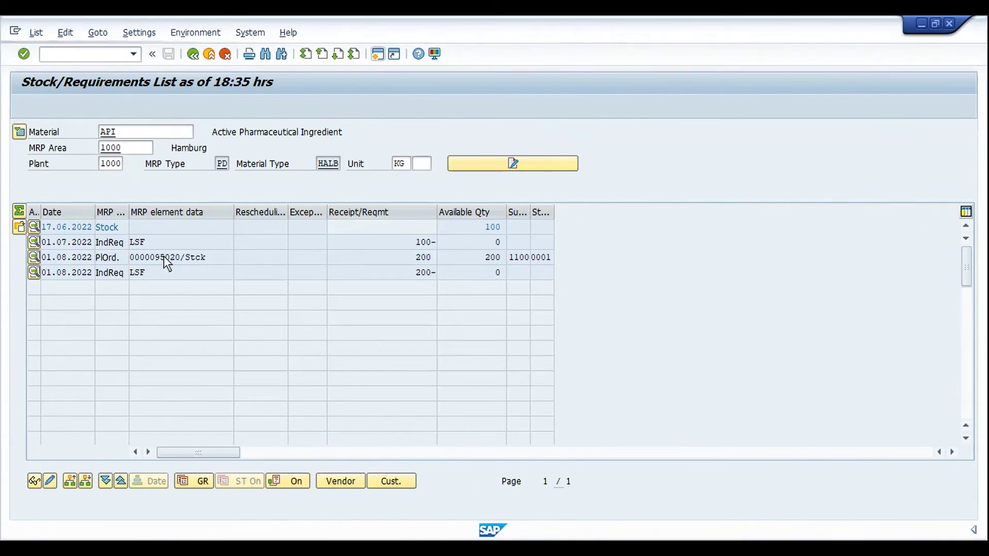
{"action": "left_click", "coordinate": [272, 340]}
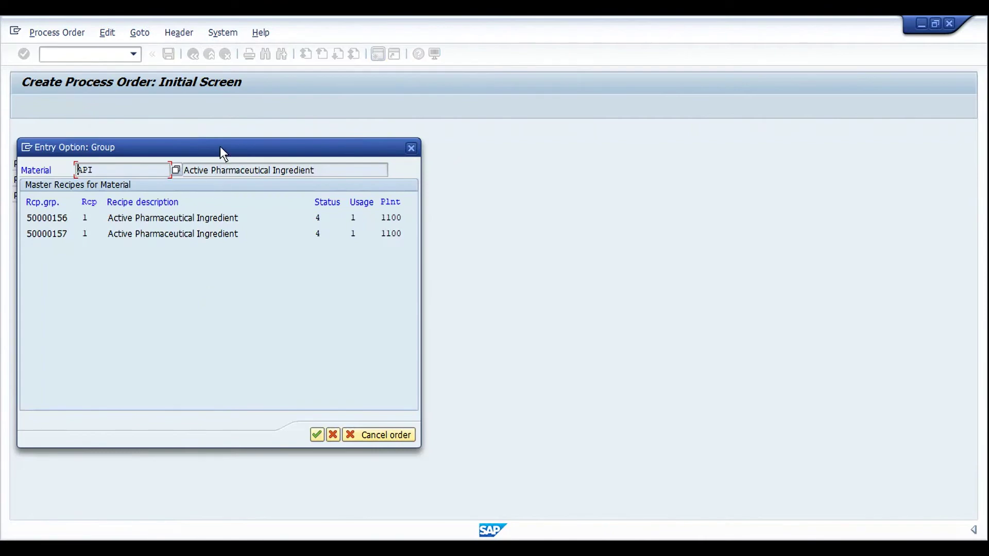
Check the plants of the offered master recipes and select recipe group 50000157 for the process order.
{"action": "left_click_drag", "start_coordinate": [220, 146], "coordinate": [313, 169]}
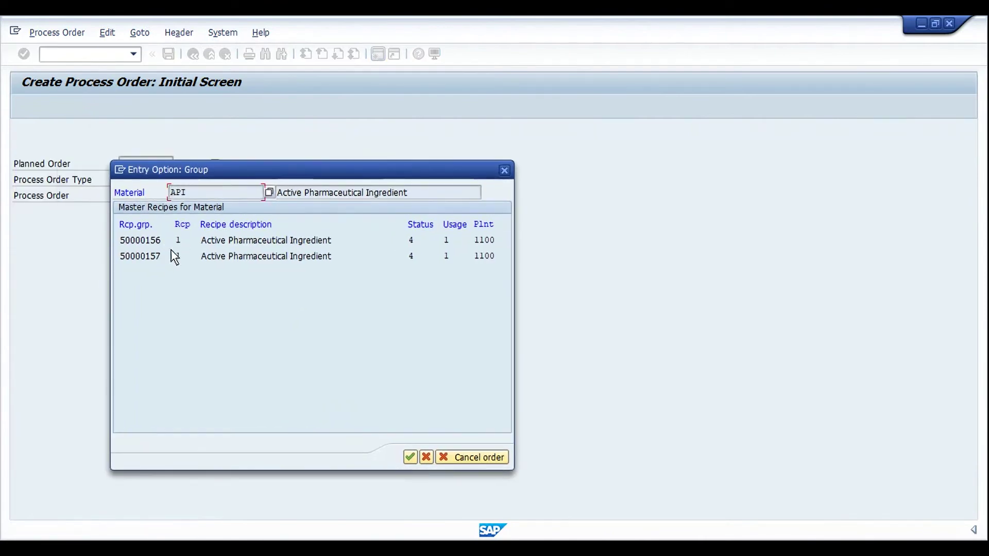
{"action": "left_click", "coordinate": [479, 241]}
{"action": "left_click", "coordinate": [498, 256]}
{"action": "left_click", "coordinate": [141, 256]}
{"action": "left_click", "coordinate": [410, 458]}
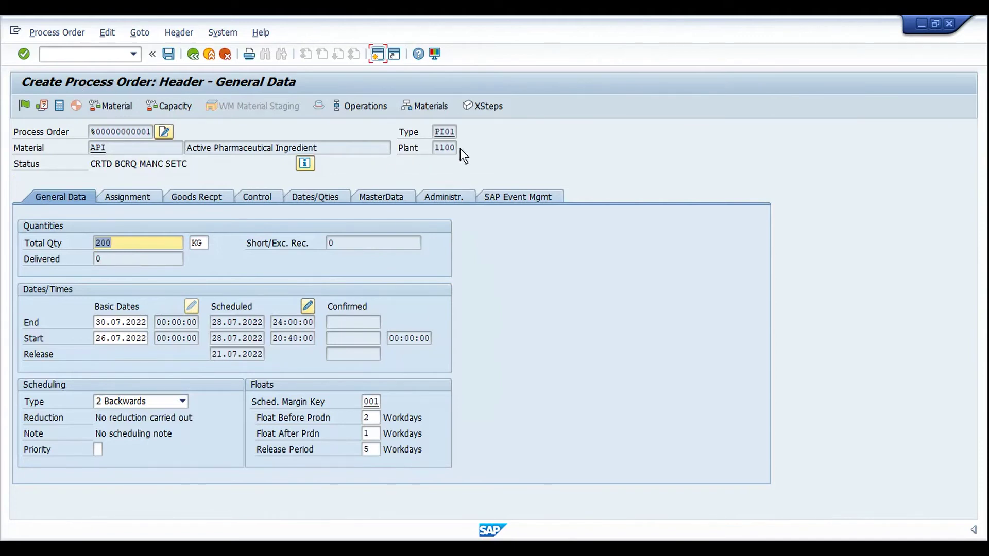
Check the process order's production plant in the header and its planning plant in the assignment data.
{"action": "left_click", "coordinate": [433, 148]}
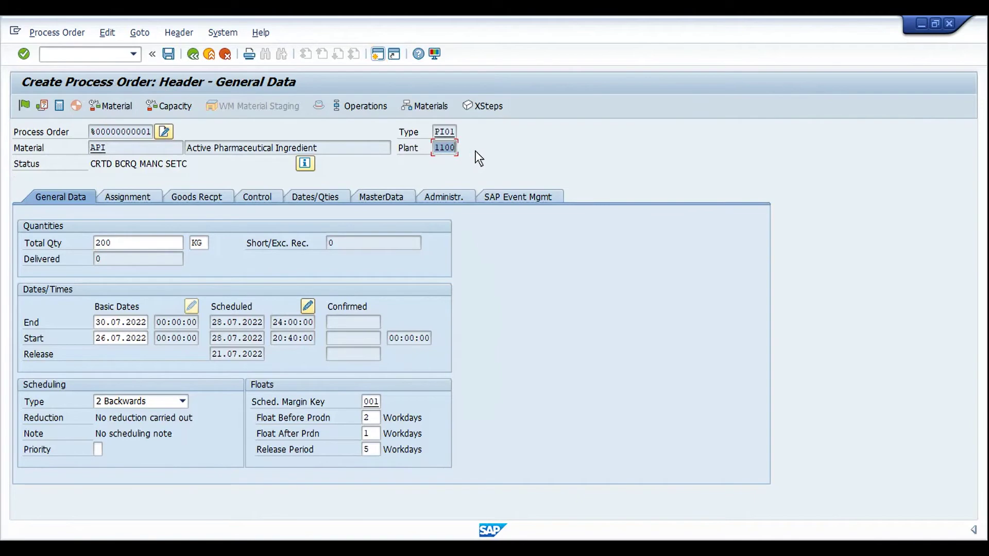
{"action": "key", "text": "End"}
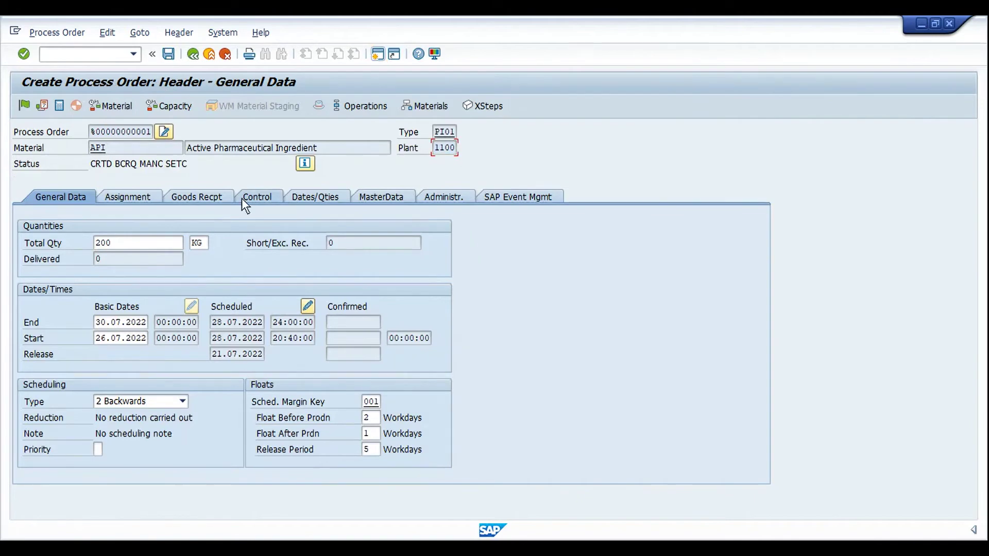
{"action": "left_click", "coordinate": [134, 201]}
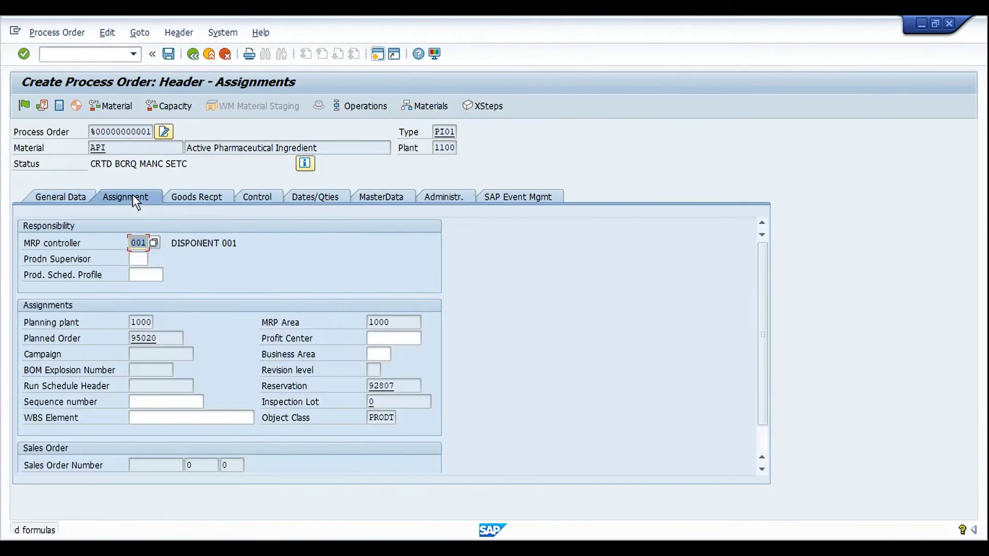
{"action": "left_click", "coordinate": [130, 323]}
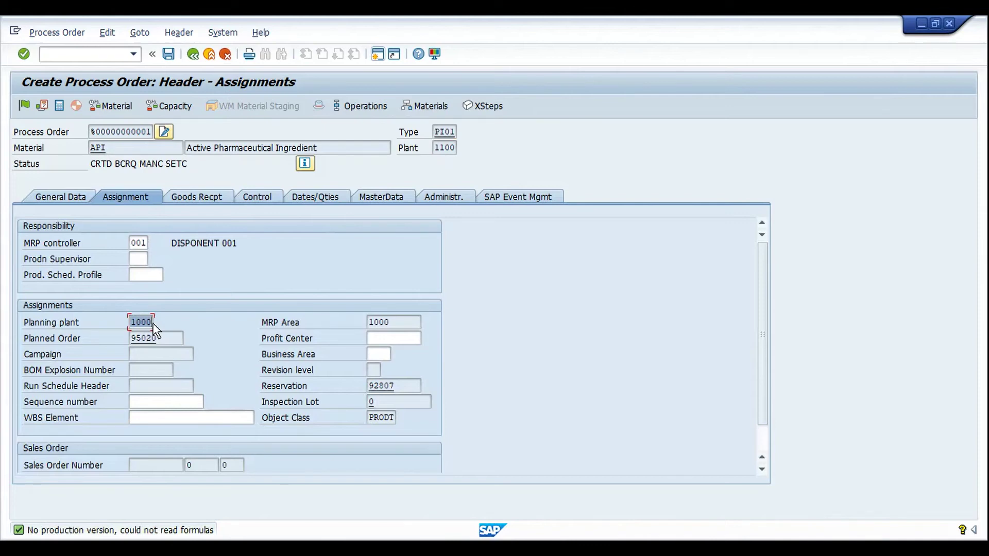
{"action": "left_click", "coordinate": [153, 323]}
Reread the process order's master data with production version 0002, keeping new master recipe and new BOM enabled.
{"action": "left_click", "coordinate": [384, 194]}
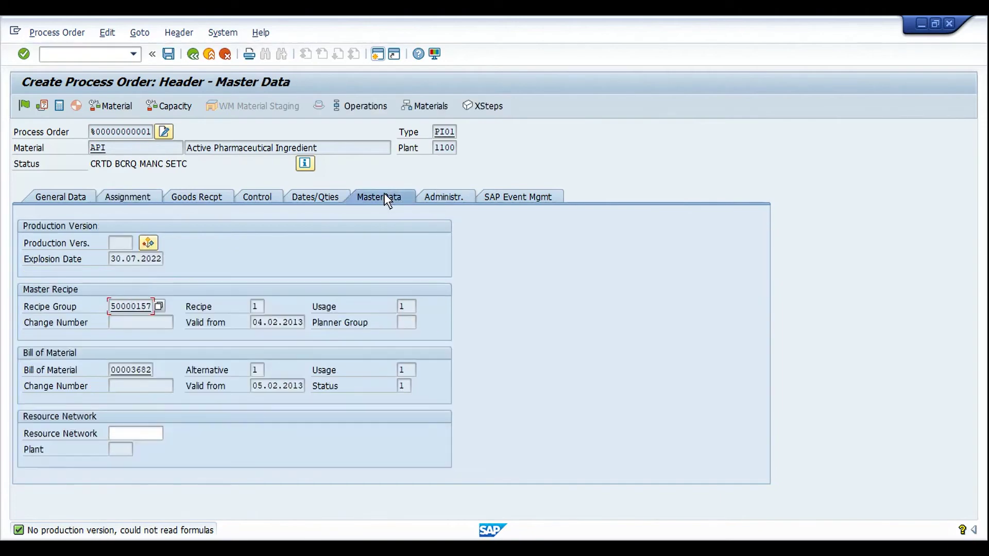
{"action": "left_click", "coordinate": [153, 243]}
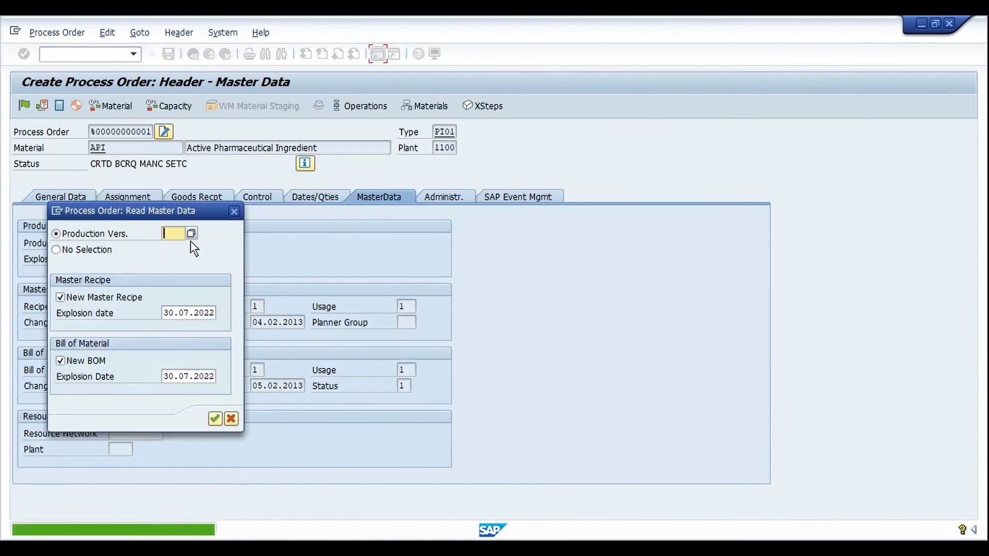
{"action": "left_click", "coordinate": [191, 235]}
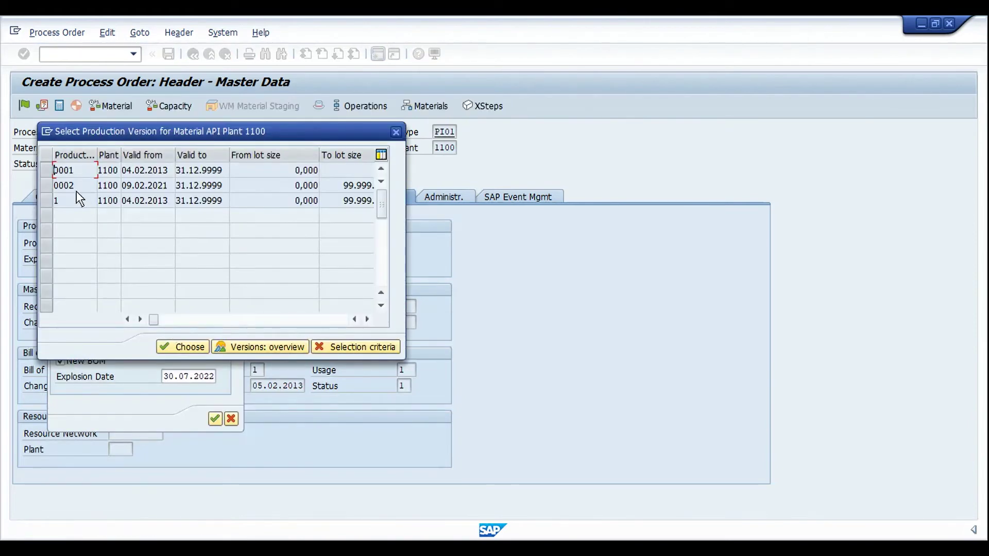
{"action": "left_click", "coordinate": [180, 346]}
{"action": "left_click", "coordinate": [216, 419]}
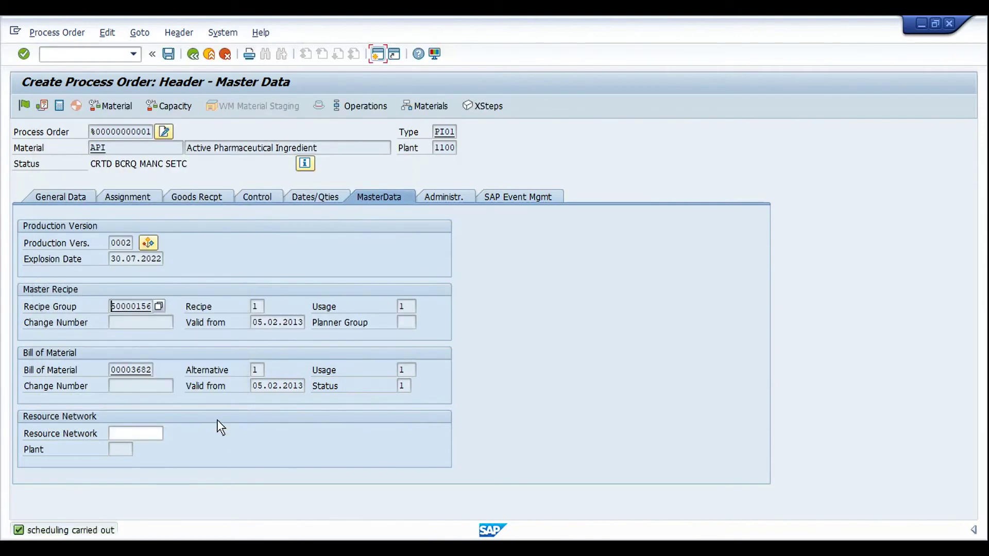
Display the process order's material list and check the plant assigned to the components.
{"action": "left_click", "coordinate": [428, 107]}
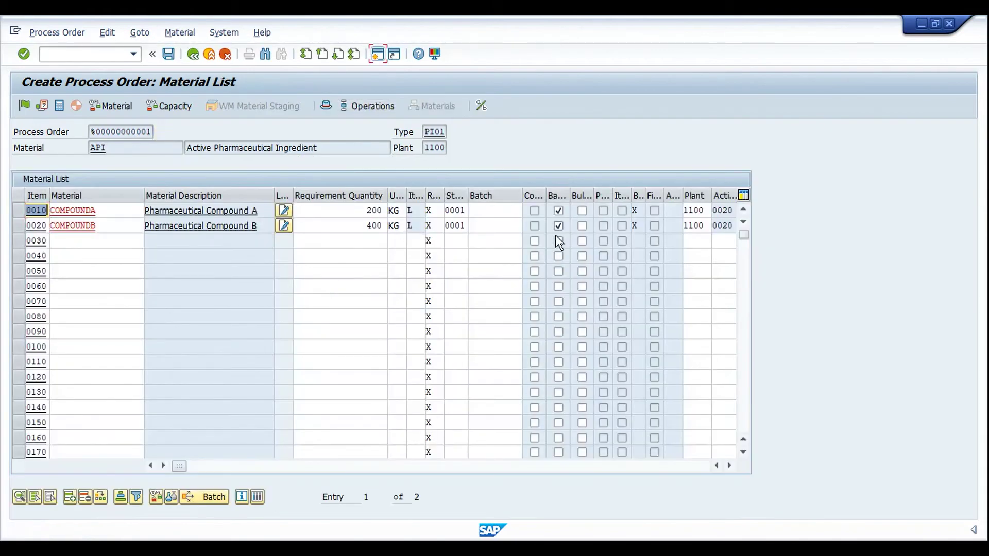
{"action": "left_click", "coordinate": [701, 199]}
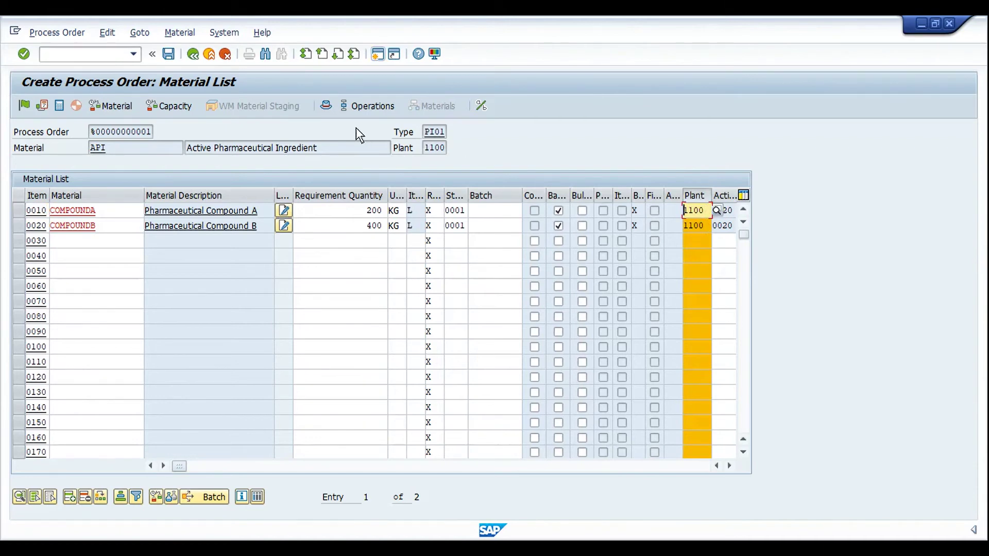
{"action": "left_click", "coordinate": [699, 199]}
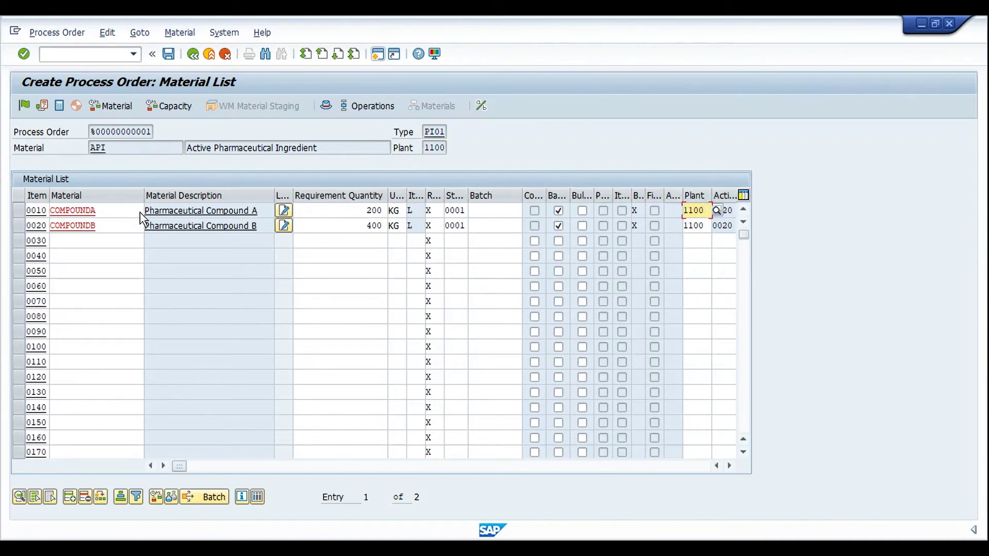
Examine component items COMPOUNDA and COMPOUNDB in the process order's material list.
{"action": "left_click", "coordinate": [16, 212]}
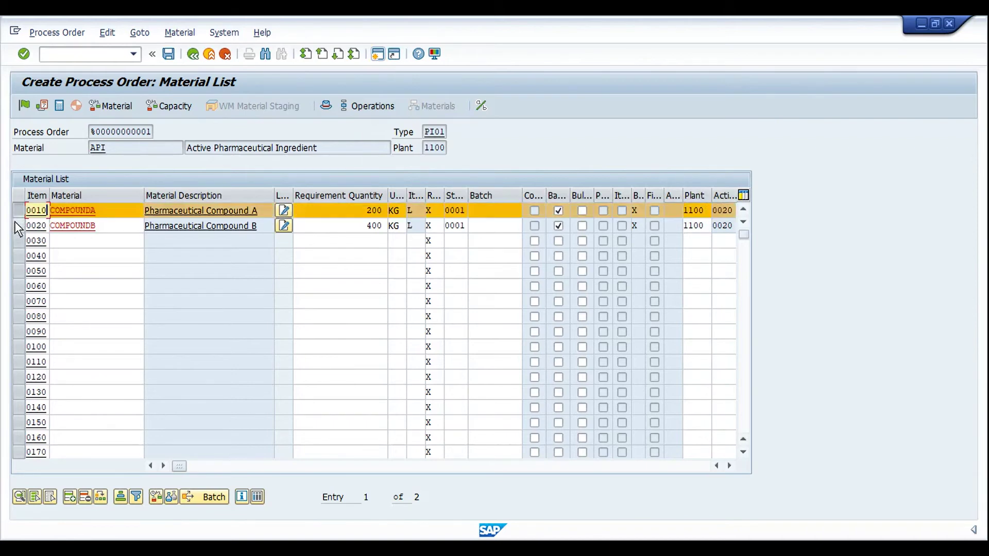
{"action": "left_click", "coordinate": [16, 226]}
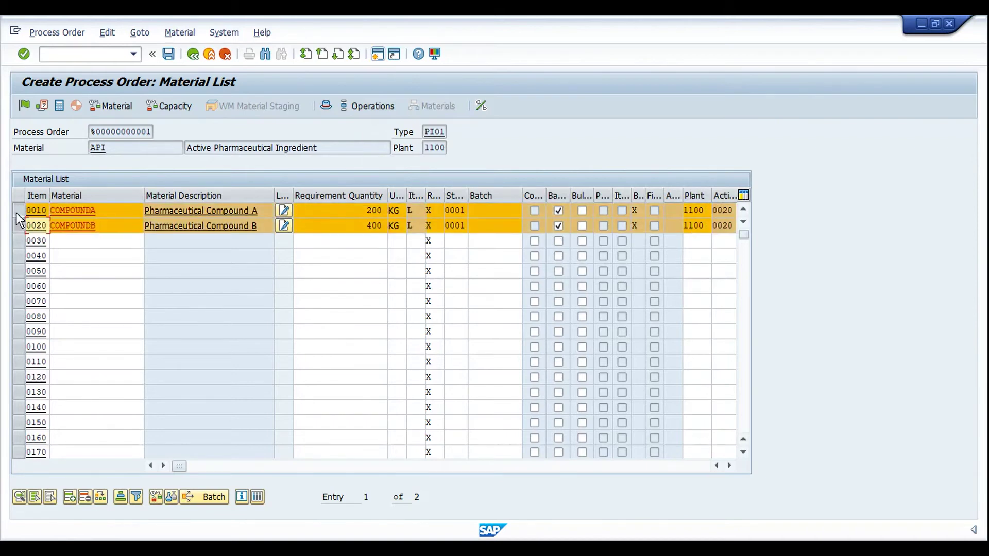
{"action": "left_click", "coordinate": [17, 223]}
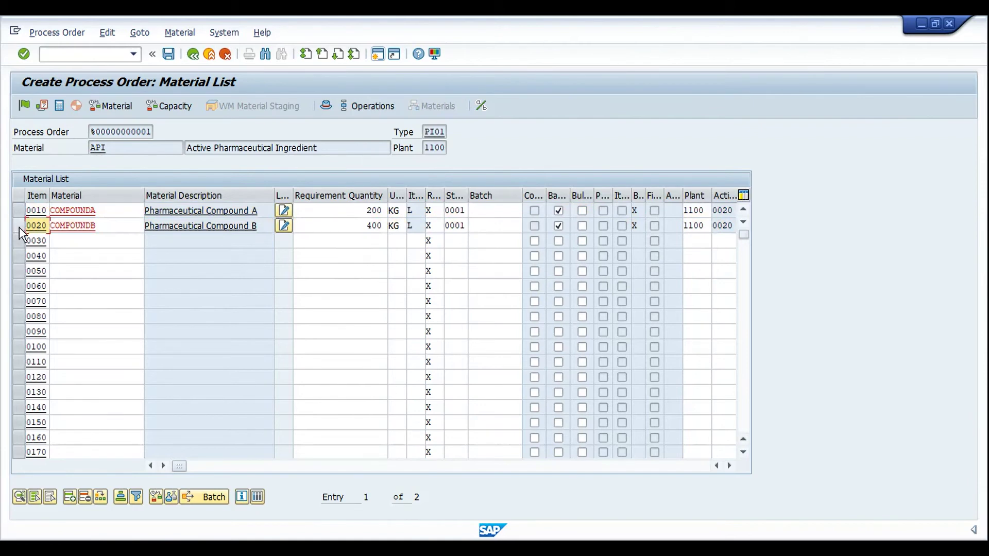
{"action": "left_click", "coordinate": [110, 212]}
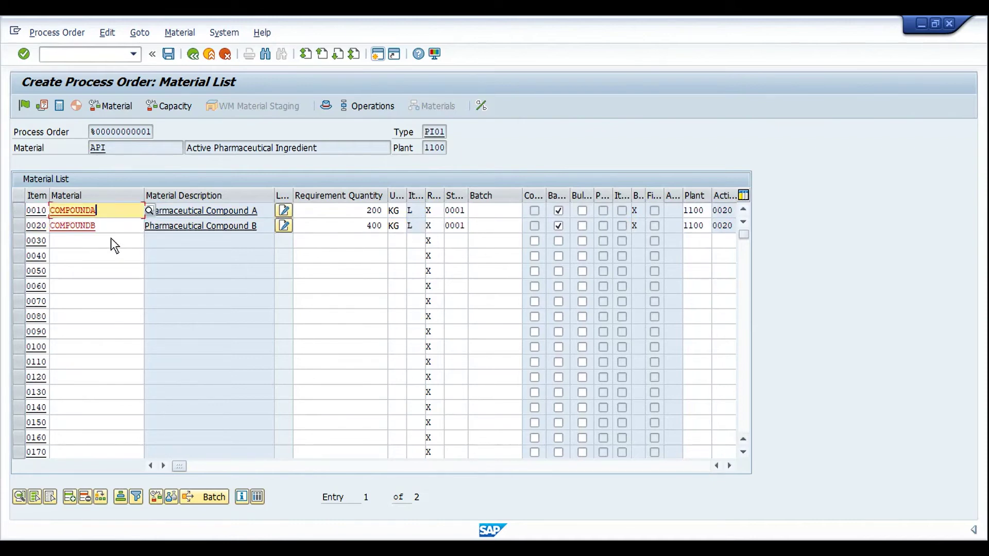
Display the process order's operation overview and look through the resources, control data, statuses and dates of its operations.
{"action": "left_click", "coordinate": [358, 106]}
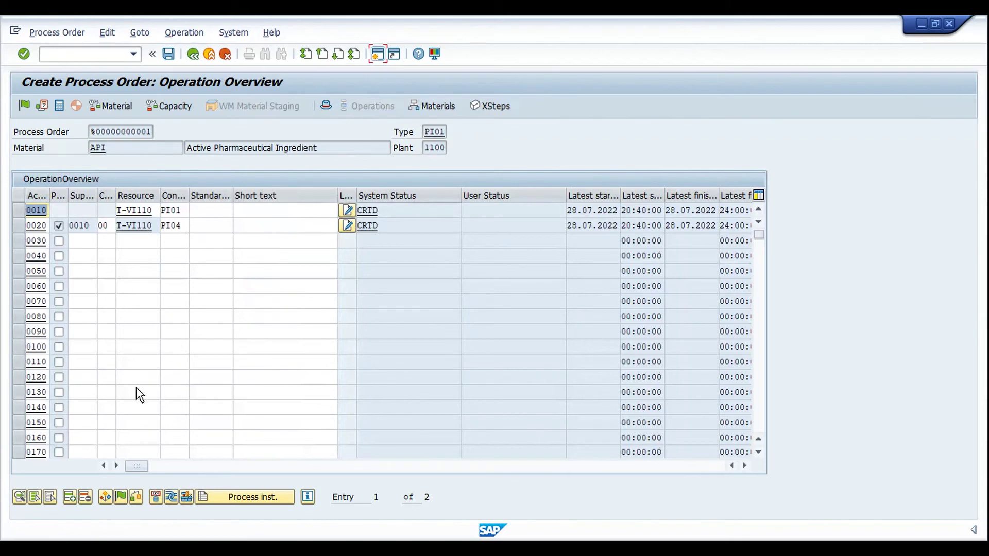
{"action": "left_click", "coordinate": [164, 465]}
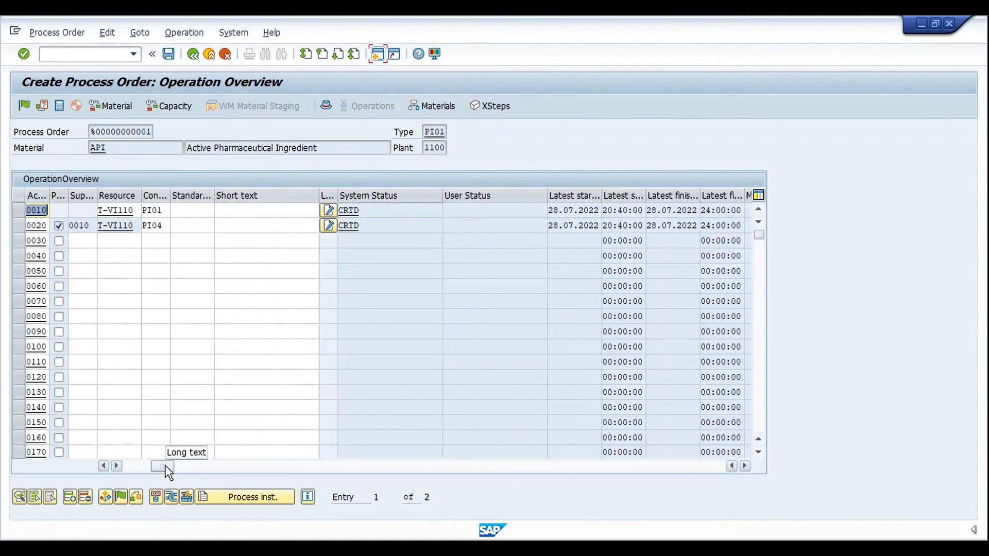
{"action": "left_click", "coordinate": [206, 466]}
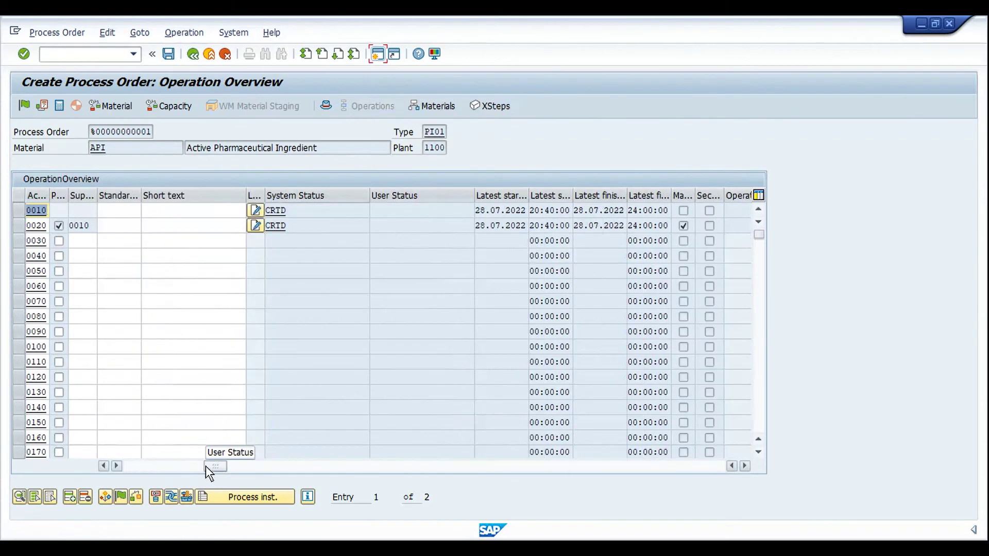
Return to the process order's header, release the order and save it.
{"action": "left_click", "coordinate": [331, 101]}
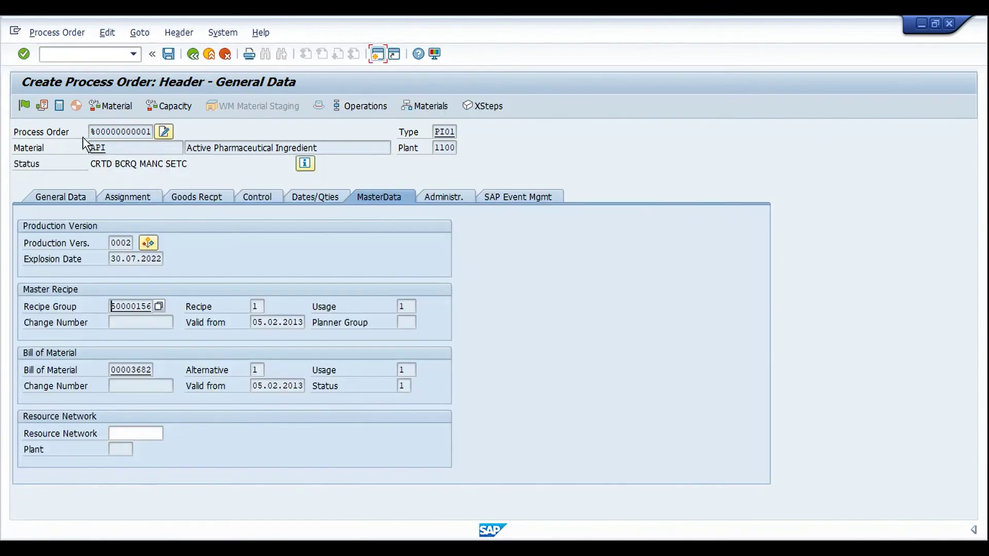
{"action": "left_click", "coordinate": [23, 105]}
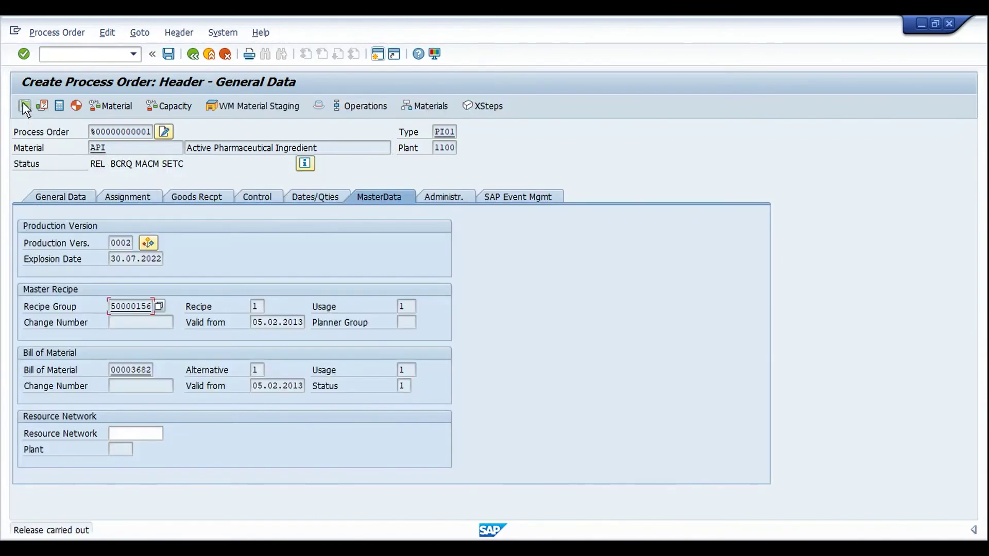
{"action": "left_click", "coordinate": [172, 58]}
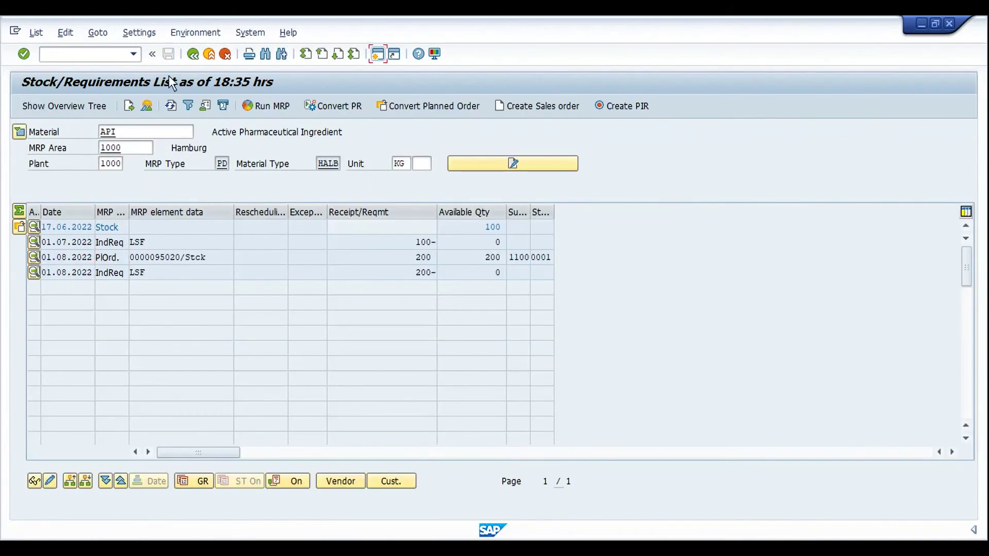
Refresh the stock/requirements list for API in plant 1000 and check the process order's element data and supplying plant in widened columns.
{"action": "left_click", "coordinate": [174, 107]}
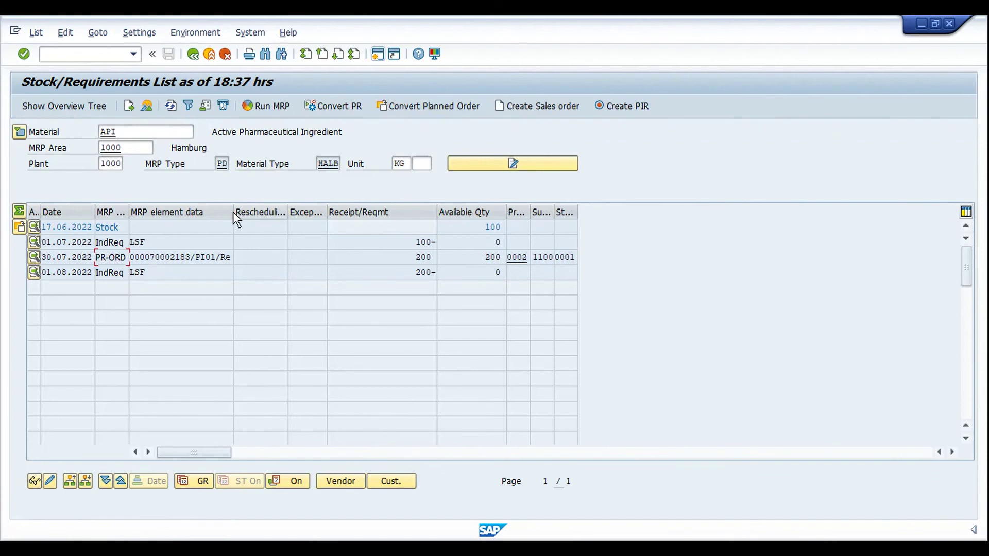
{"action": "left_click_drag", "start_coordinate": [233, 211], "coordinate": [274, 217]}
{"action": "left_click", "coordinate": [233, 263]}
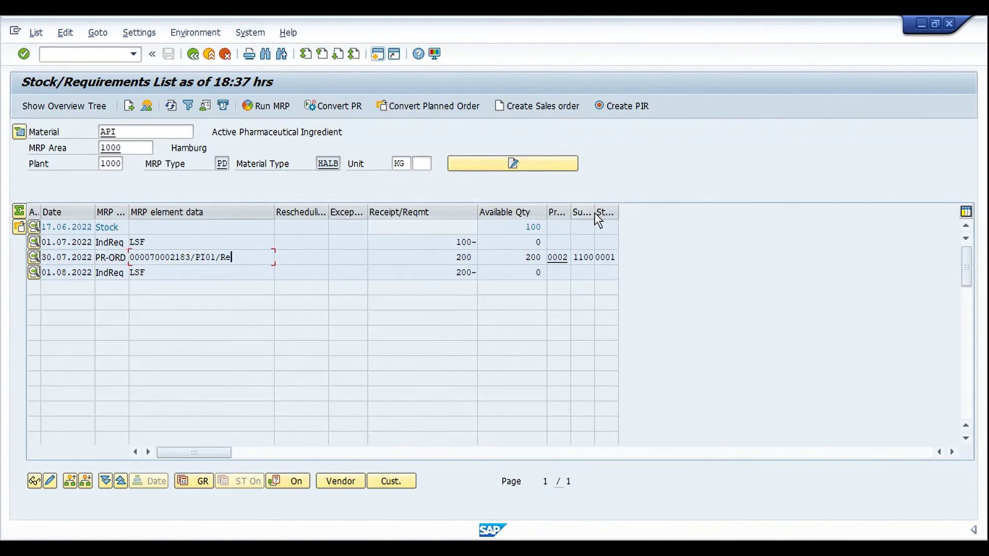
{"action": "left_click_drag", "start_coordinate": [595, 212], "coordinate": [634, 215]}
{"action": "left_click", "coordinate": [605, 258]}
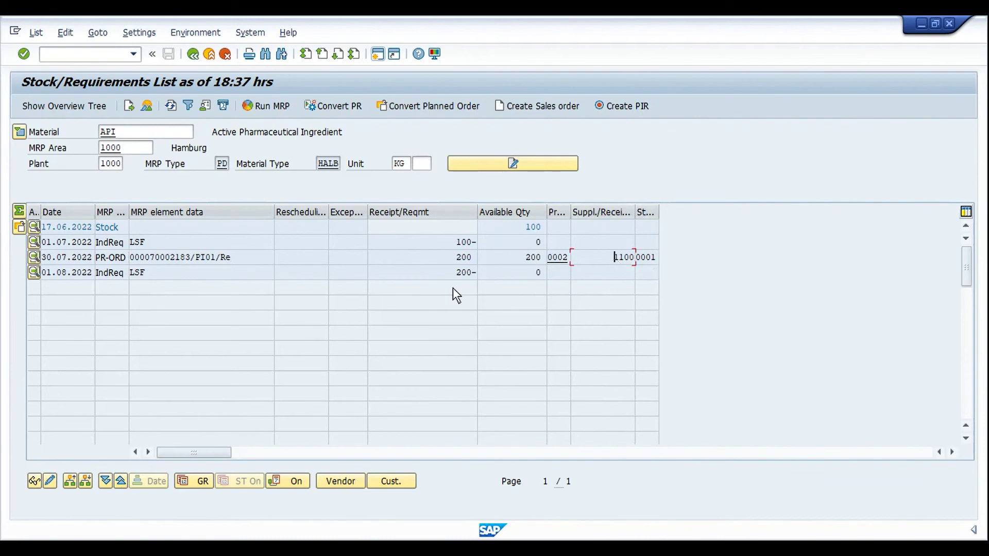
Refresh the stock/requirements list for API in plant 1100 and check the process order's element data in a widened column.
{"action": "mouse_move", "coordinate": [412, 525]}
{"action": "left_click", "coordinate": [567, 487]}
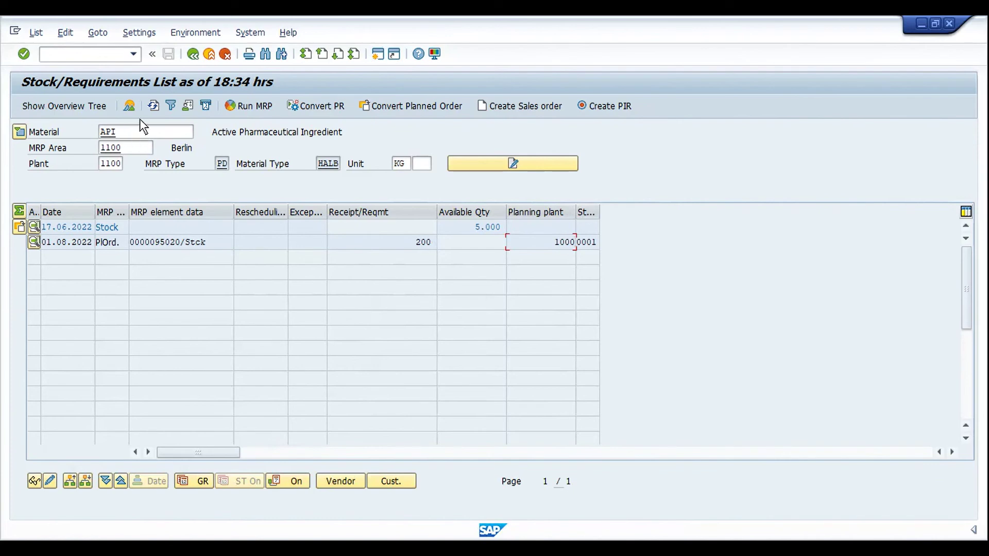
{"action": "left_click", "coordinate": [151, 106]}
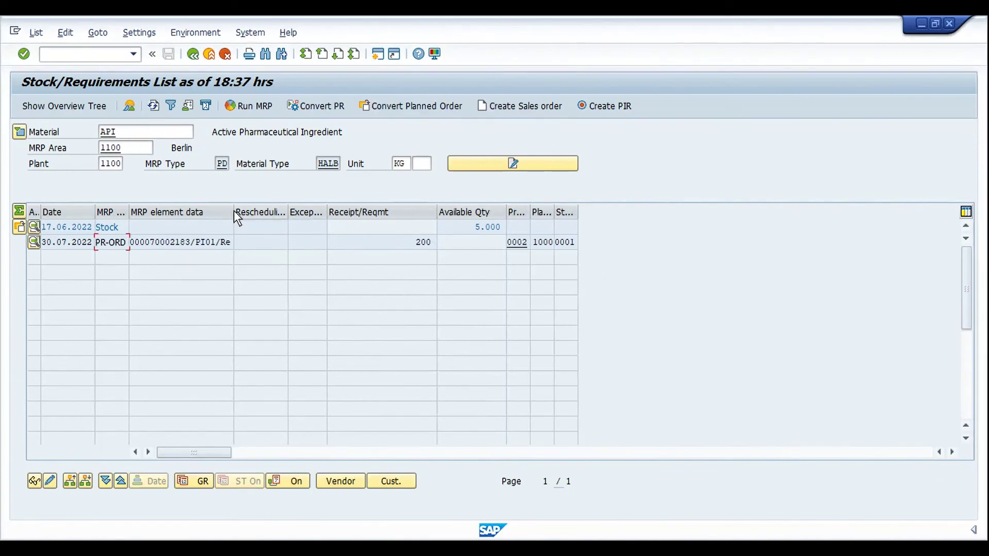
{"action": "left_click_drag", "start_coordinate": [282, 209], "coordinate": [279, 211]}
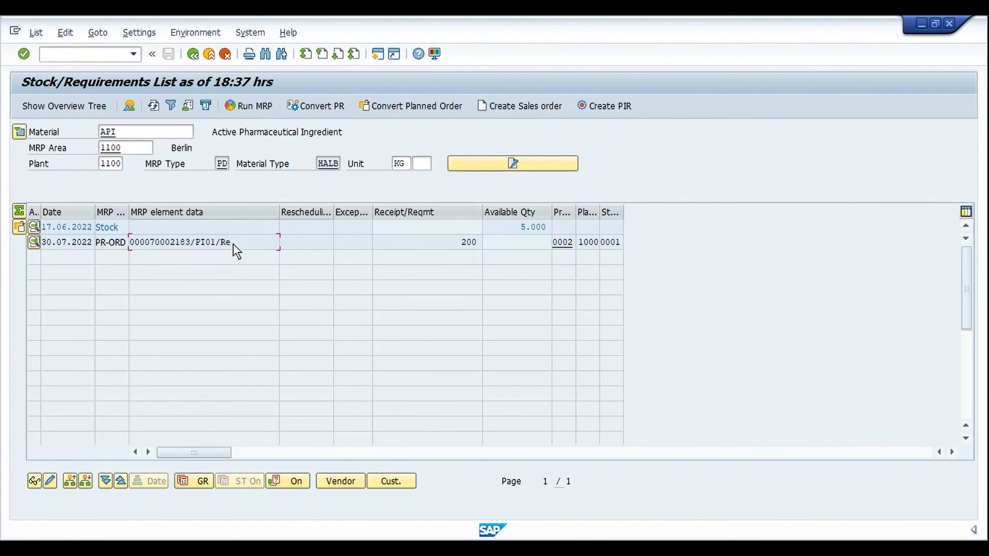
{"action": "left_click", "coordinate": [189, 240]}
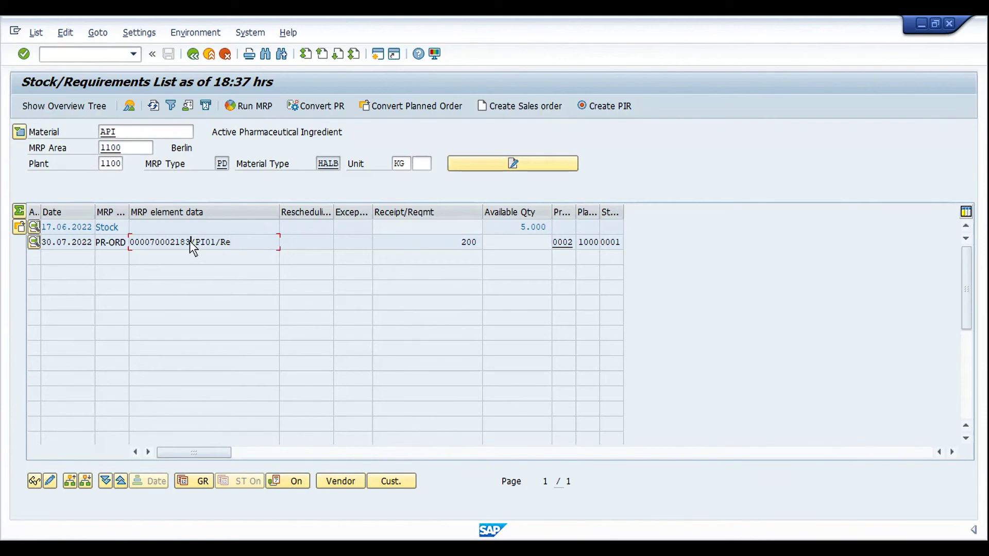
{"action": "left_click", "coordinate": [151, 247]}
Open the goods receipt for order transaction in a separate session and load the newly created process order.
{"action": "key", "text": "ctrl+slash"}
{"action": "type", "text": "/"}
{"action": "type", "text": "nmd04"}
{"action": "key", "text": "Return"}
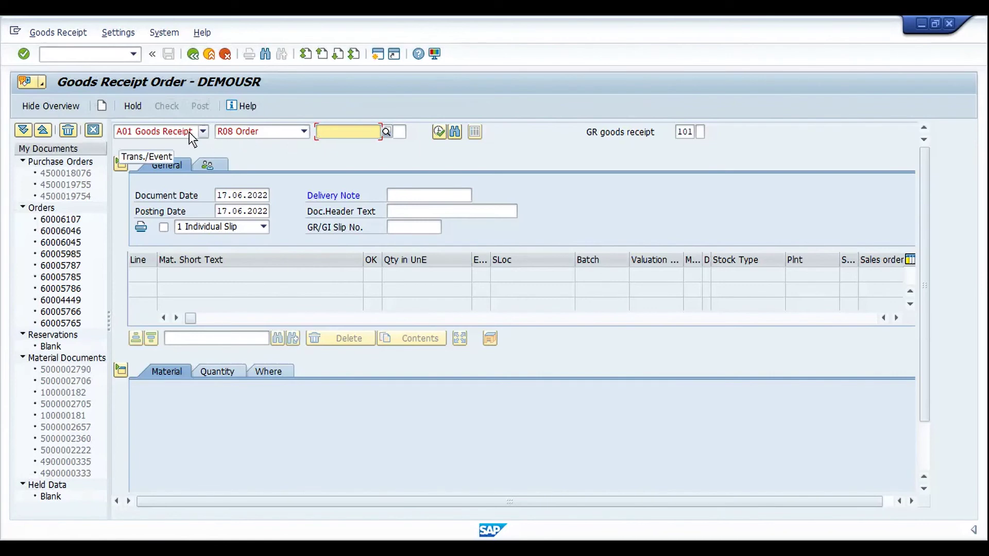
{"action": "left_click", "coordinate": [342, 131]}
{"action": "type", "text": "70002183"}
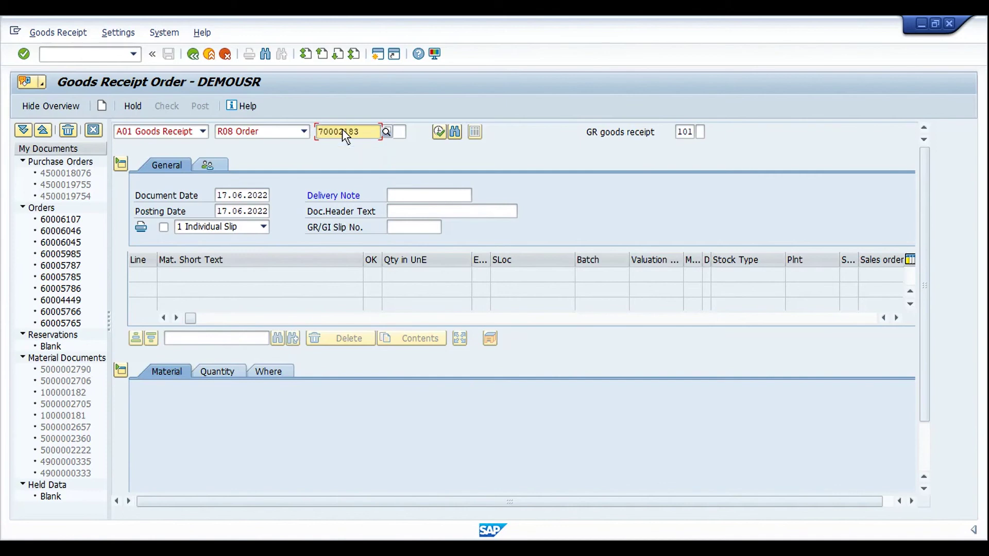
{"action": "key", "text": "Return"}
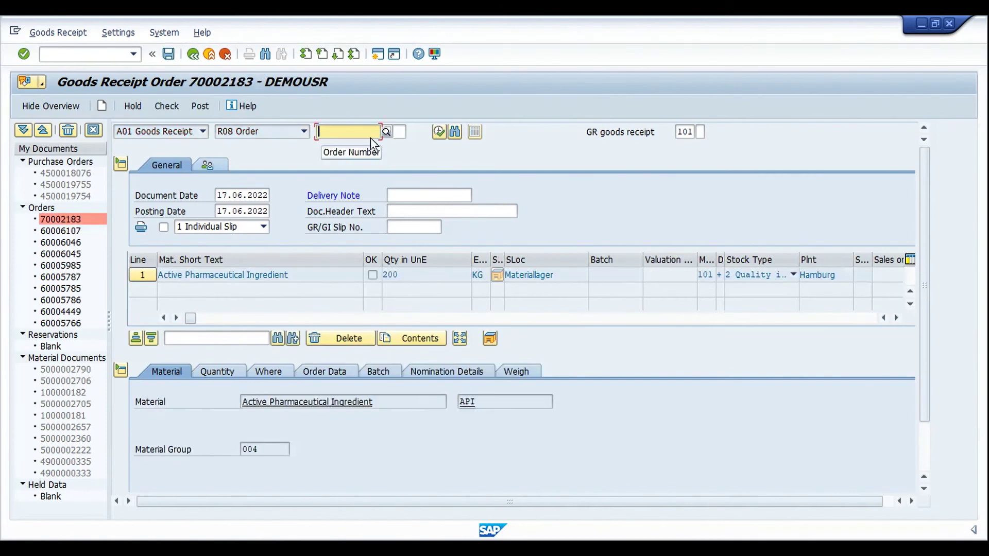
Enter DEMO as the goods receipt's delivery note and mark the Active Pharmaceutical Ingredient item as OK.
{"action": "left_click", "coordinate": [417, 195]}
{"action": "type", "text": "DEMO"}
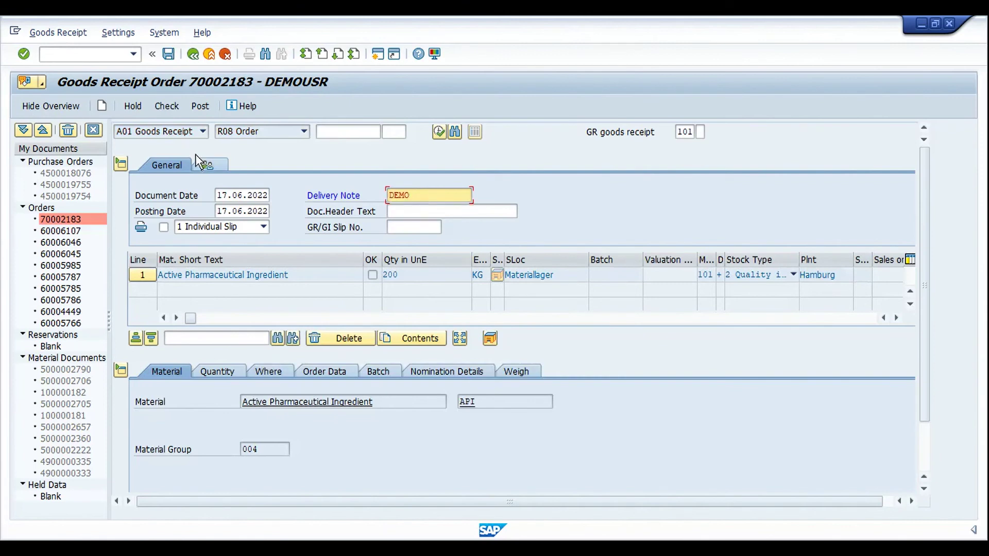
{"action": "key", "text": "Return"}
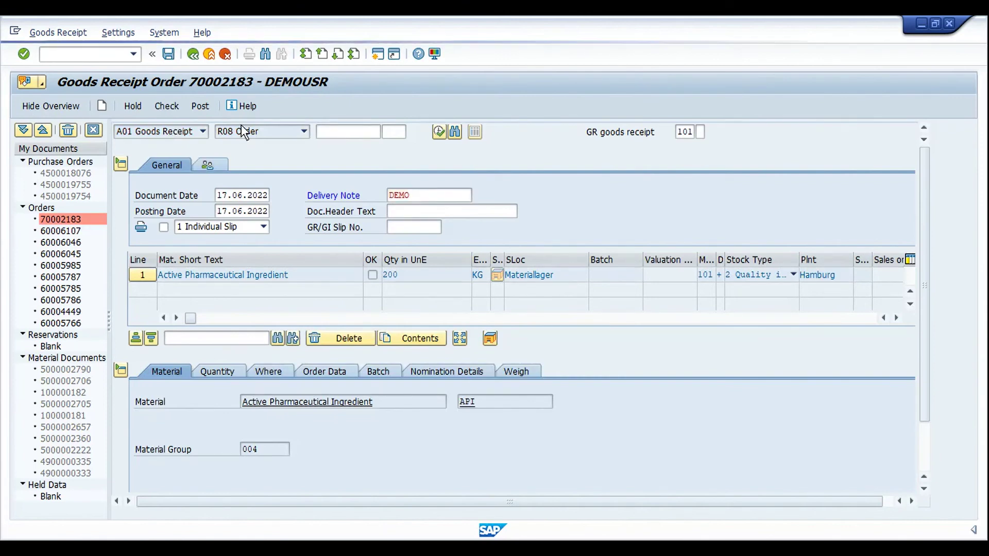
{"action": "scroll", "coordinate": [917, 335], "scroll_direction": "down", "scroll_amount": 2}
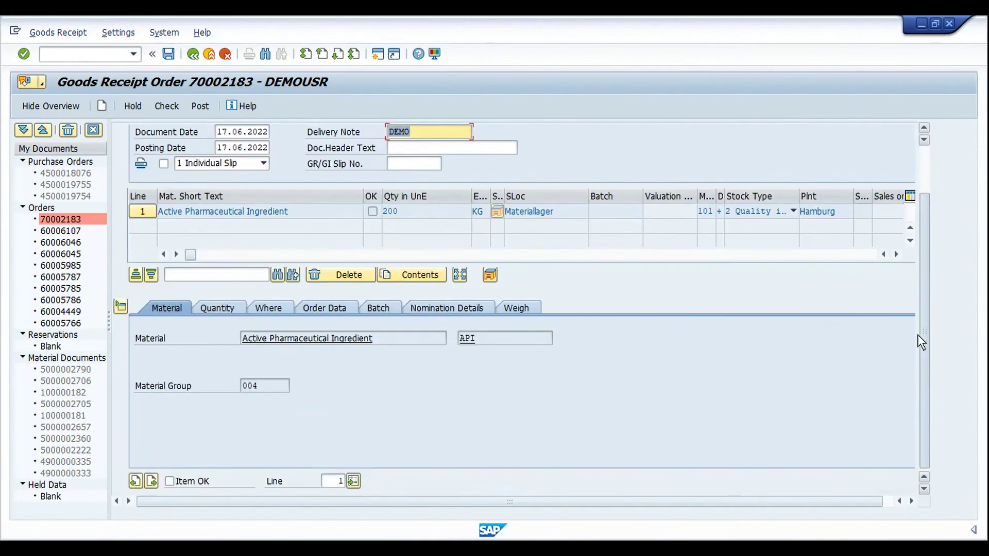
{"action": "left_click", "coordinate": [169, 481]}
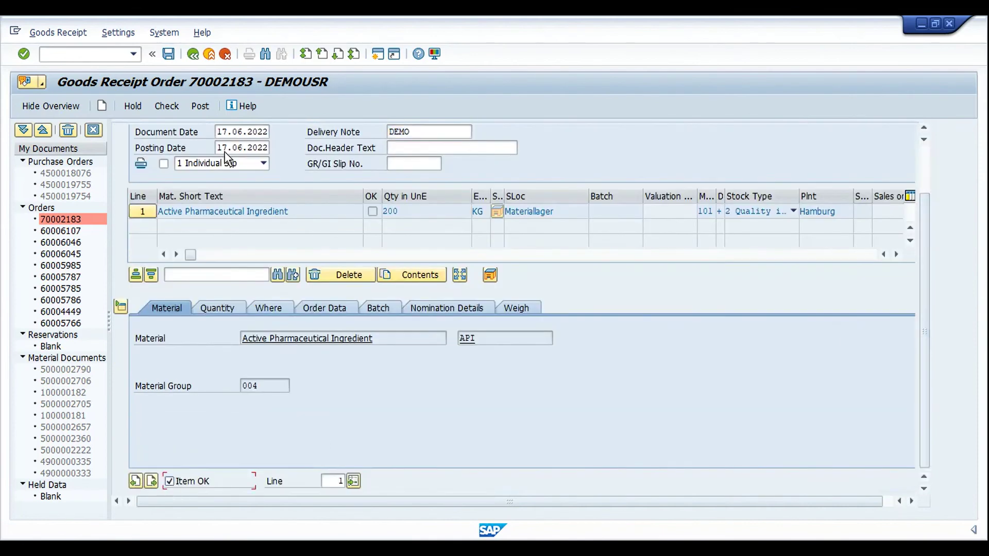
Check the goods receipt and correct the item's quantity data by setting the number of containers to 1 EA.
{"action": "left_click", "coordinate": [169, 108]}
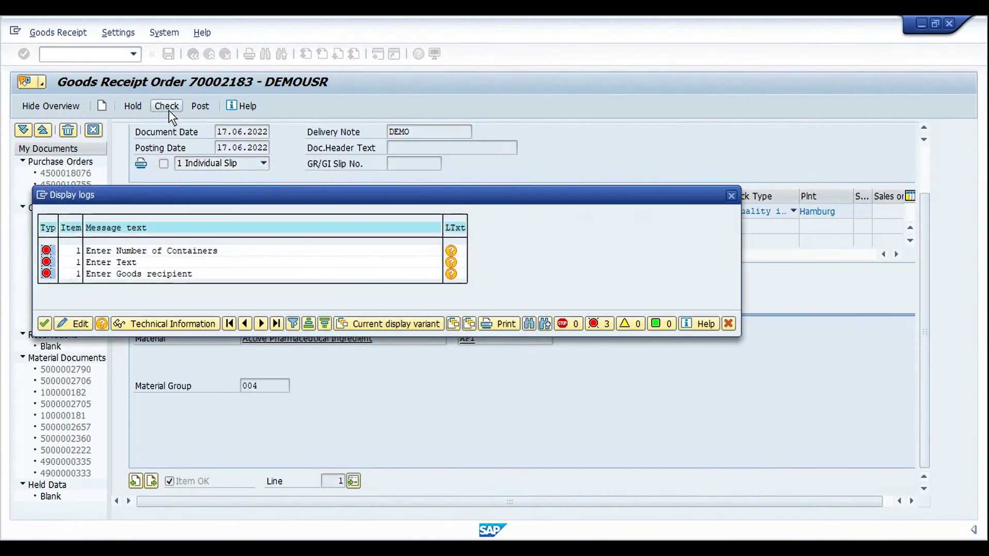
{"action": "left_click", "coordinate": [75, 323]}
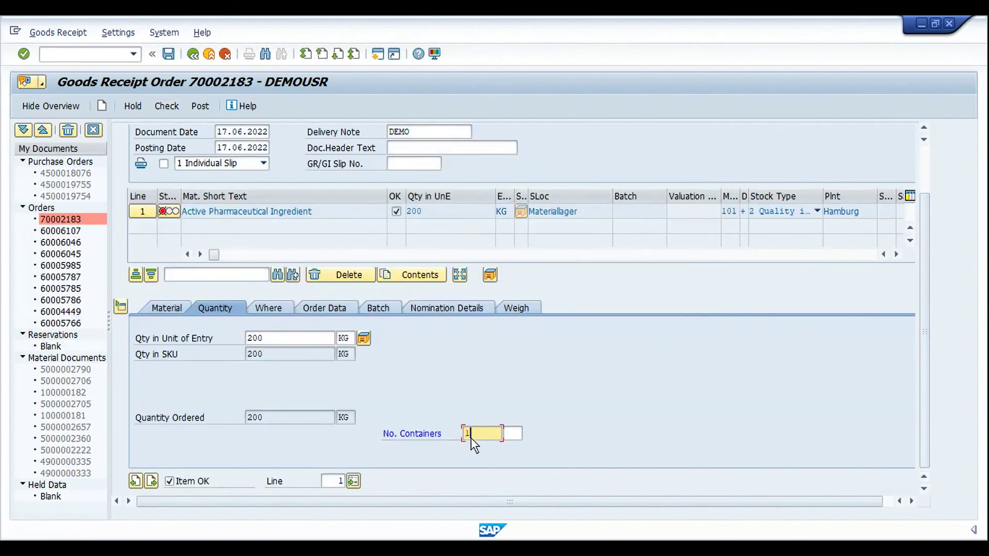
{"action": "left_click", "coordinate": [471, 438]}
{"action": "type", "text": "1"}
{"action": "key", "text": "Tab"}
{"action": "type", "text": "EA"}
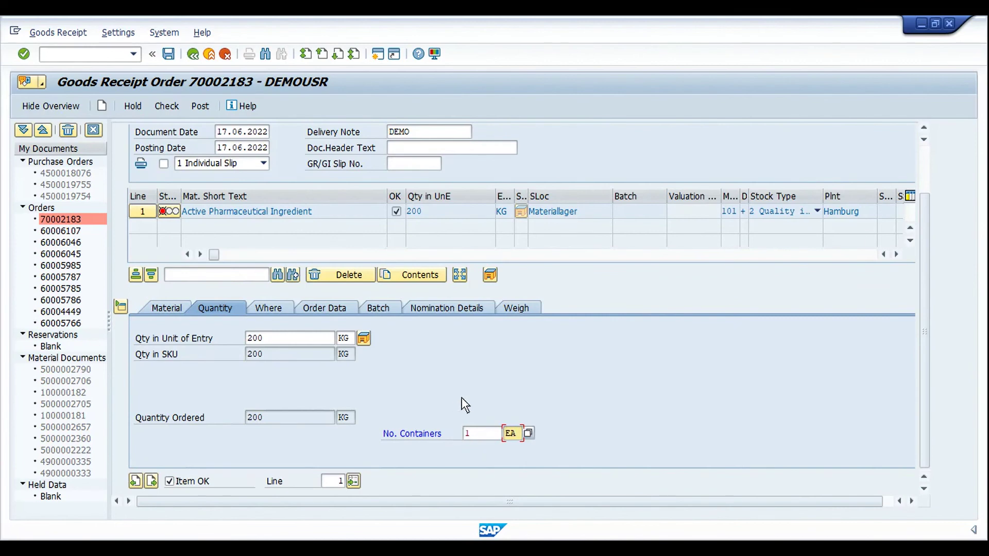
{"action": "key", "text": "Return"}
Enter demo1 as both the goods recipient and the item text in the item's destination data.
{"action": "left_click", "coordinate": [289, 307]}
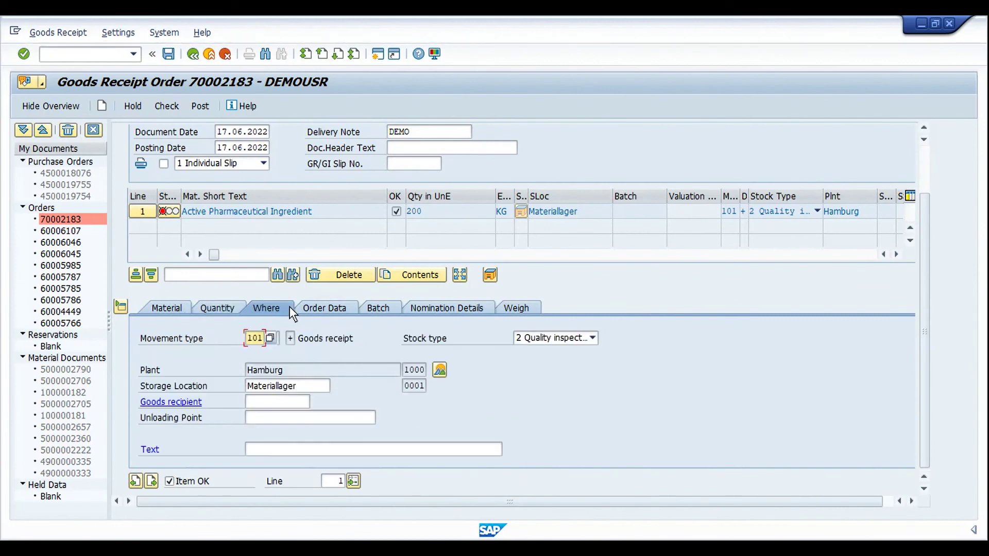
{"action": "left_click", "coordinate": [277, 403]}
{"action": "type", "text": "demo1"}
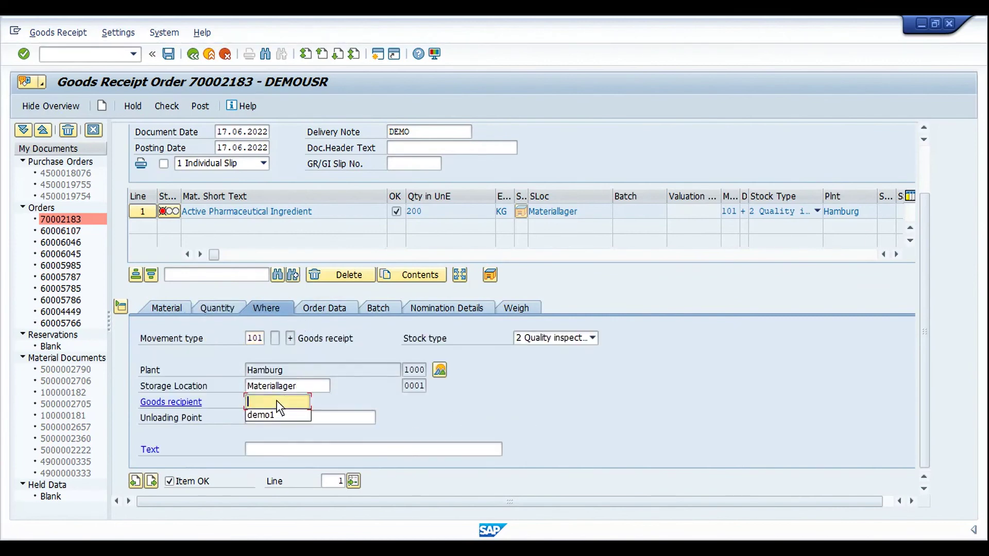
{"action": "key", "text": "Tab"}
{"action": "key", "text": "Tab"}
{"action": "type", "text": "demo1"}
{"action": "key", "text": "Return"}
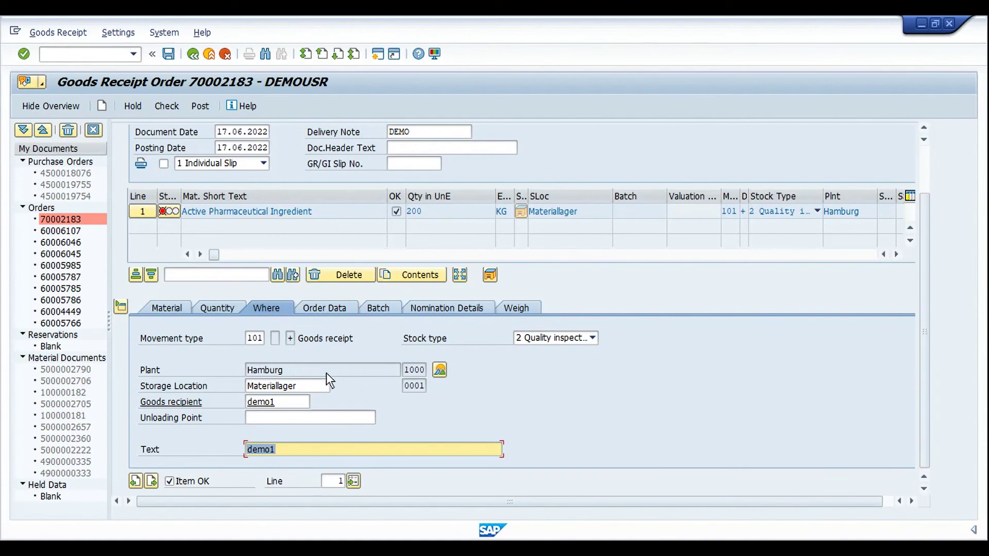
Inspect the receiving plant of the item, then check the goods receipt again and post it.
{"action": "left_click", "coordinate": [405, 370]}
{"action": "left_click_drag", "start_coordinate": [405, 370], "coordinate": [427, 372]}
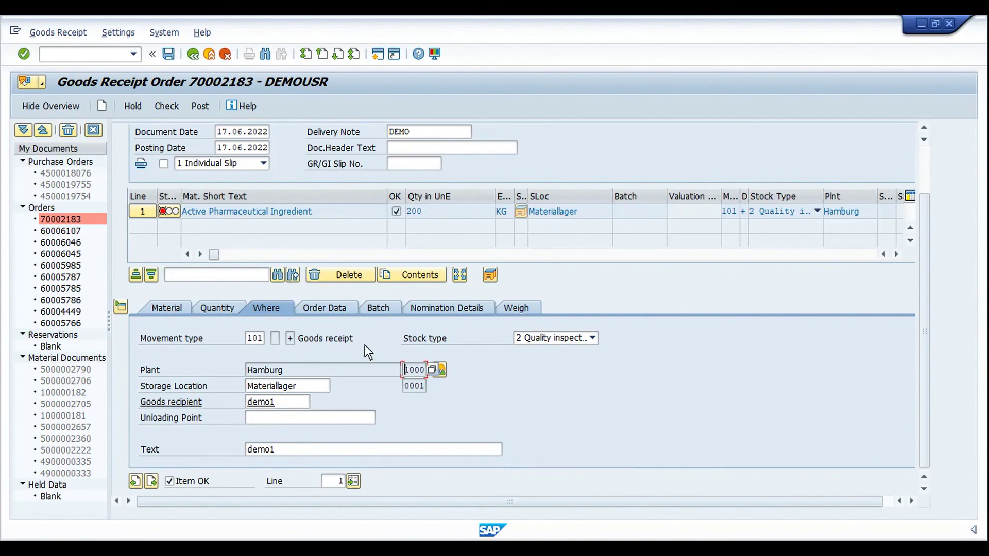
{"action": "left_click", "coordinate": [175, 104]}
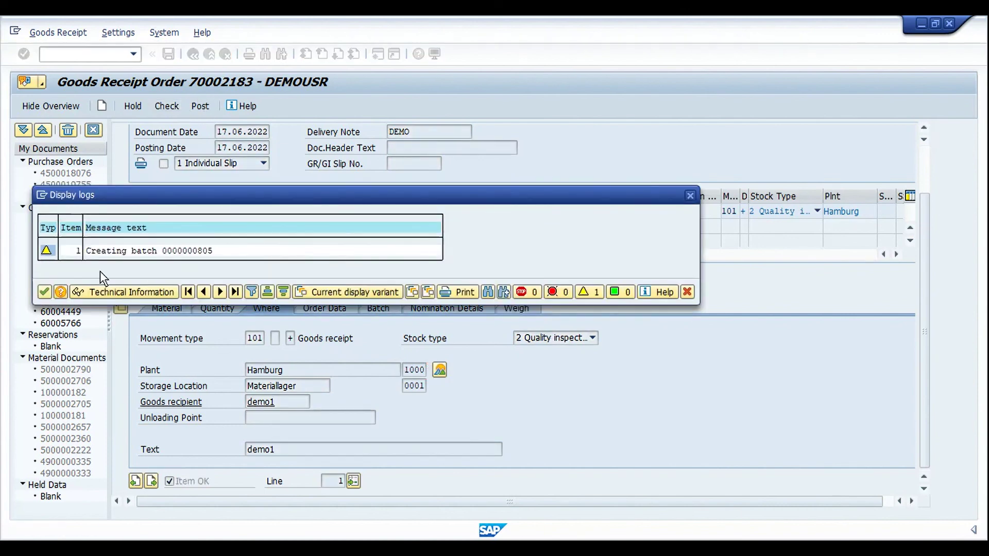
{"action": "left_click", "coordinate": [43, 292]}
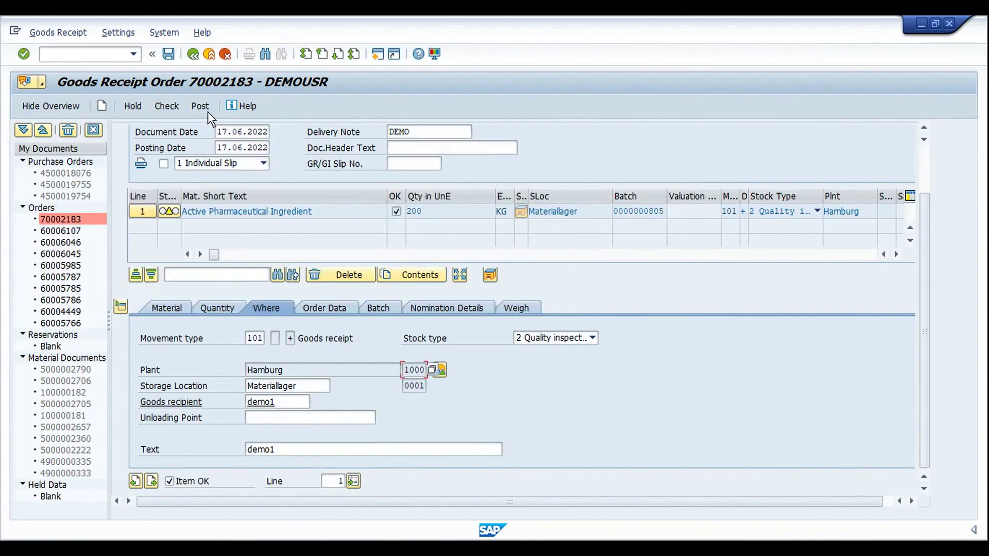
{"action": "left_click", "coordinate": [206, 109]}
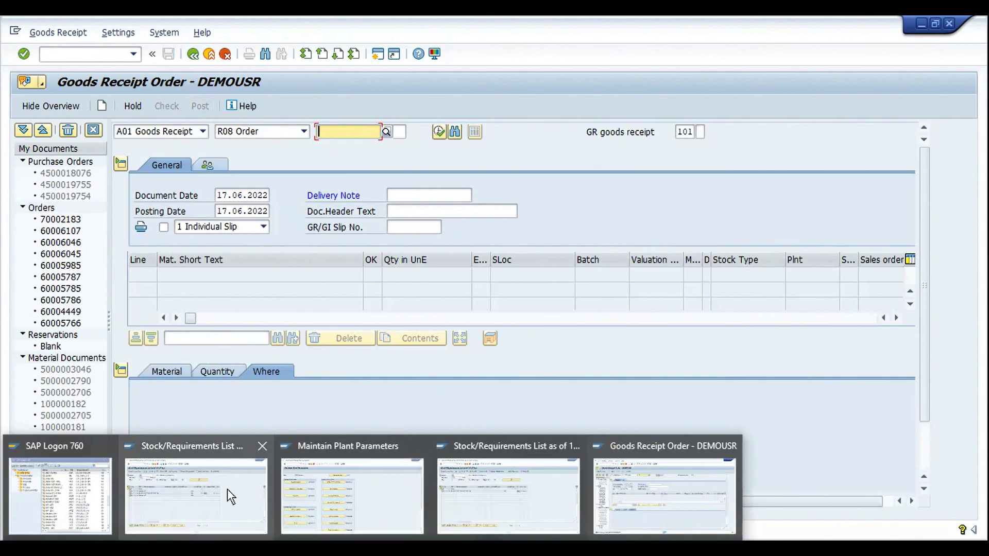
Refresh the stock/requirements list of material API in plant 1000 and examine the available stock quantity.
{"action": "left_click", "coordinate": [226, 489]}
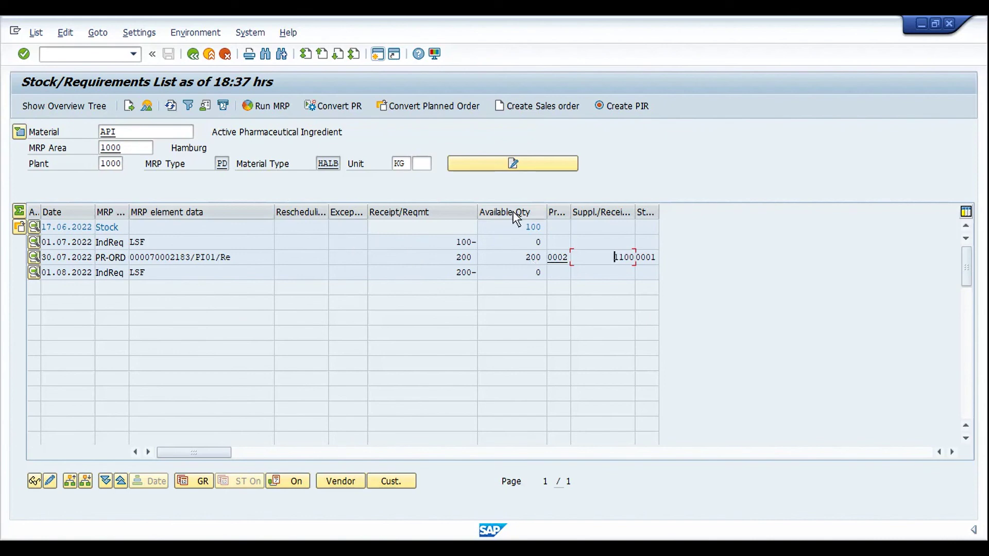
{"action": "left_click_drag", "start_coordinate": [512, 231], "coordinate": [544, 230]}
{"action": "left_click", "coordinate": [171, 105]}
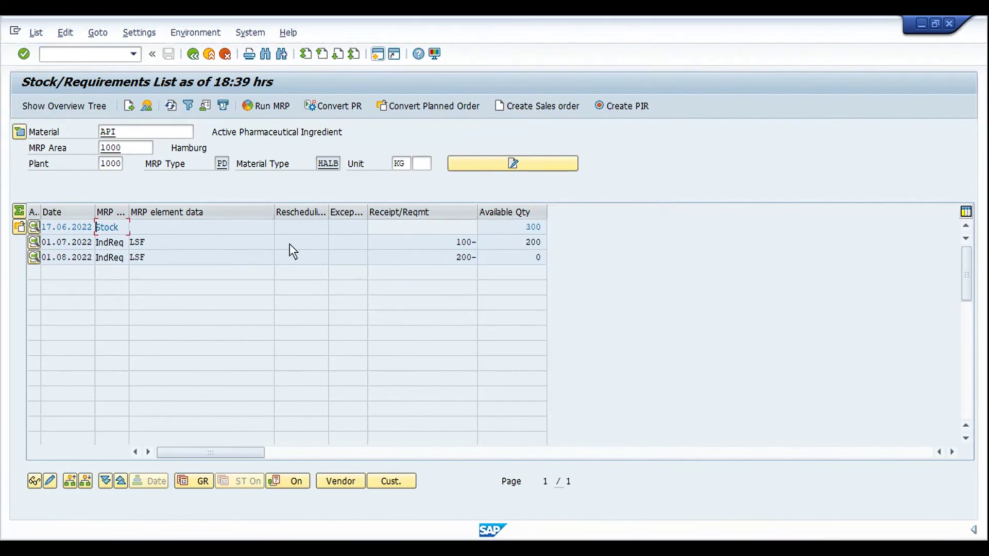
{"action": "left_click", "coordinate": [515, 227]}
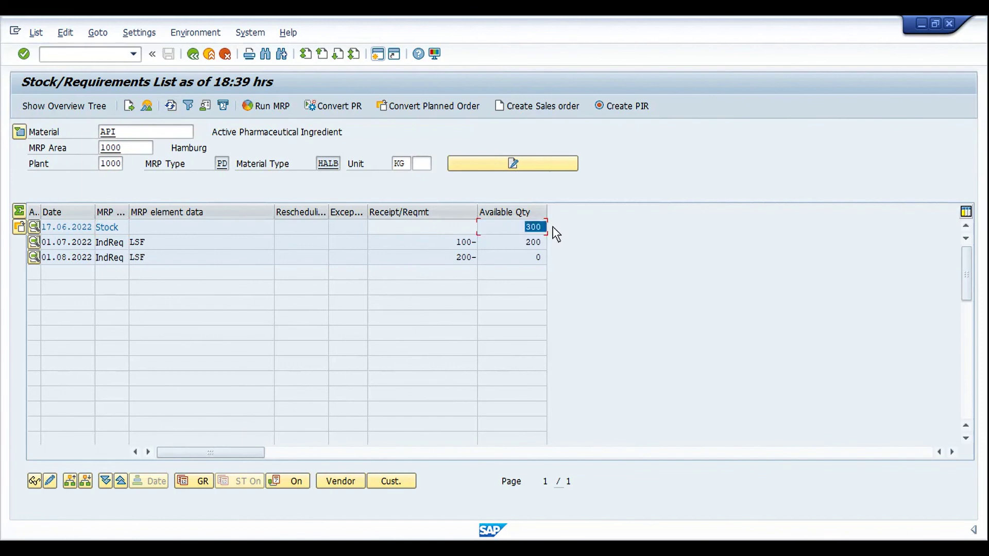
Switch to the stock/requirements list of API in plant 1100 and examine the available stock quantity there.
{"action": "left_click", "coordinate": [371, 549]}
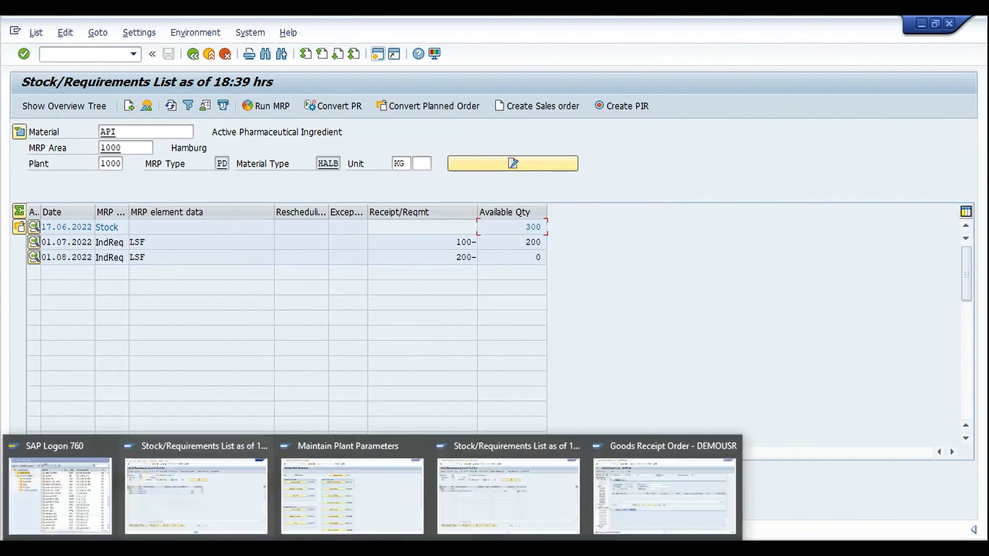
{"action": "left_click", "coordinate": [508, 495]}
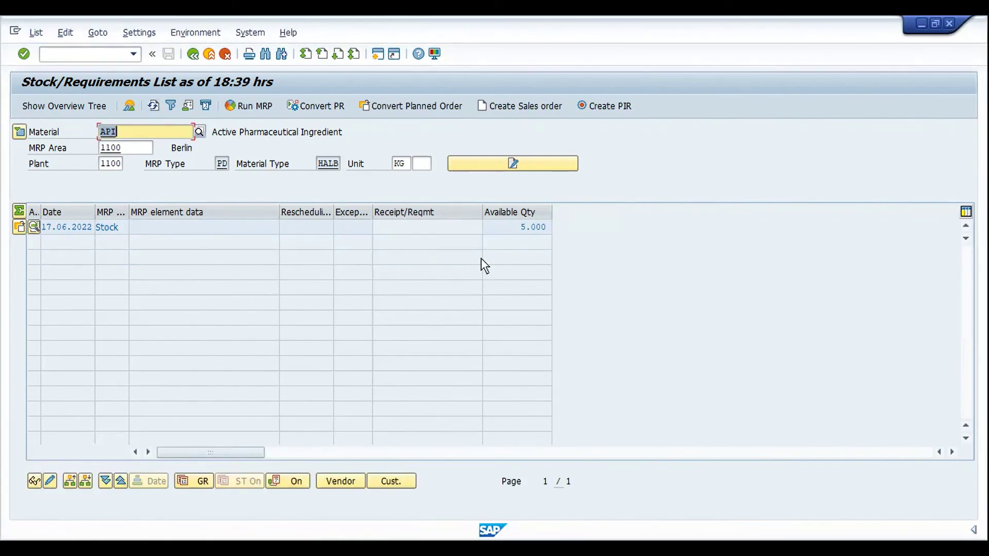
{"action": "left_click", "coordinate": [517, 230]}
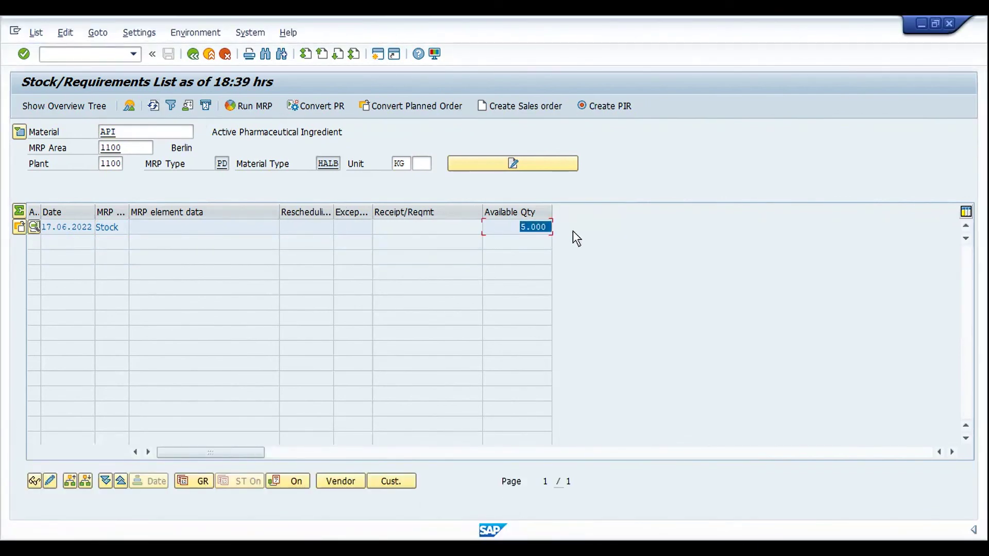
{"action": "left_click", "coordinate": [572, 231]}
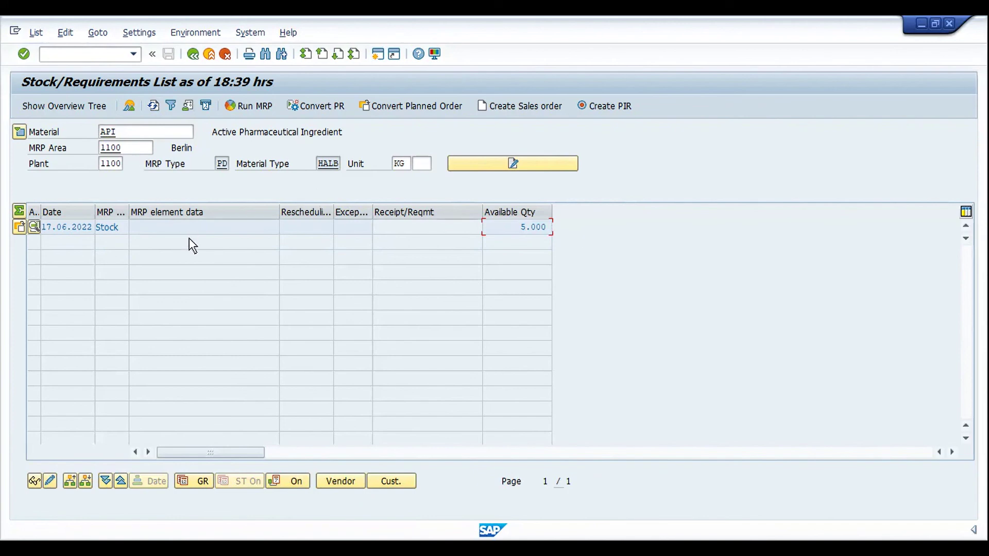